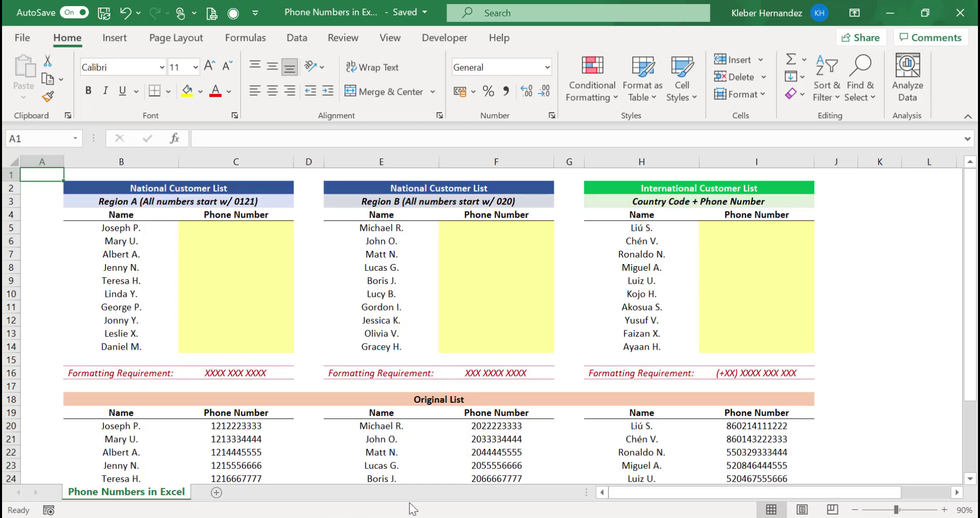
- Review the formatting requirements for the Region A, Region B and international lists
{"action": "mouse_move", "coordinate": [969, 260]}
{"action": "left_mouse_down"}
{"action": "mouse_move", "coordinate": [970, 336]}
{"action": "mouse_move", "coordinate": [974, 214]}
{"action": "left_mouse_up"}
{"action": "left_click", "coordinate": [264, 369]}
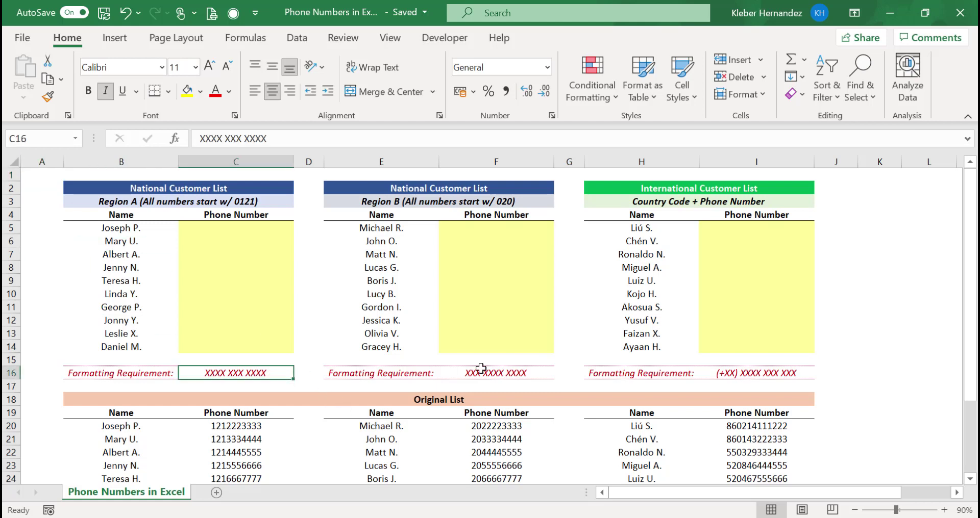
{"action": "left_click", "coordinate": [503, 368]}
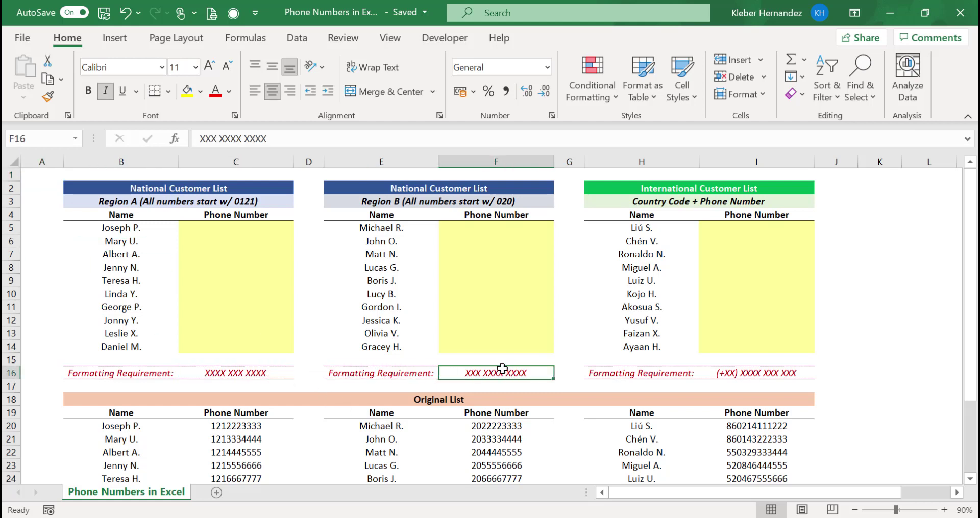
{"action": "left_click", "coordinate": [734, 375]}
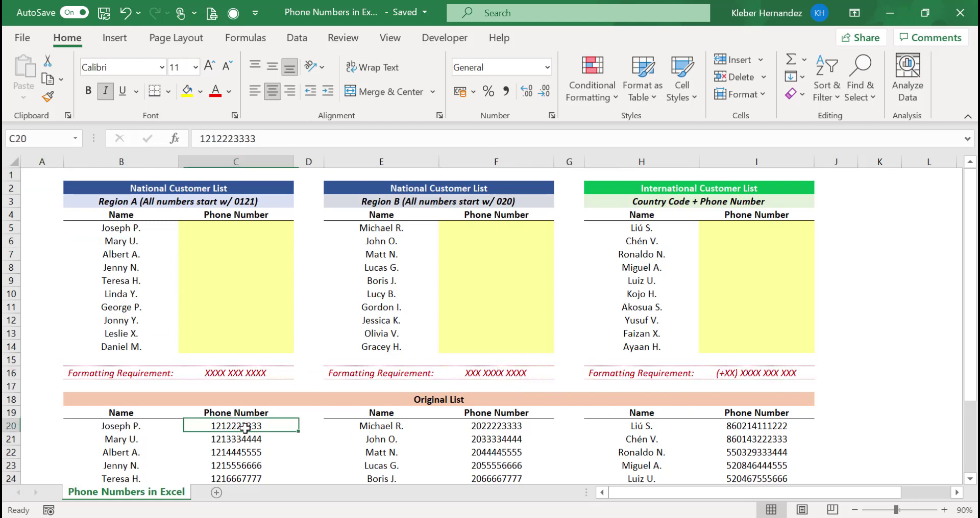
- Paste the original Region A numbers from C20:C29 into C5 as values only
{"action": "left_click_drag", "start_coordinate": [245, 428], "coordinate": [245, 466]}
{"action": "key", "text": "ctrl+c"}
{"action": "key", "text": "Up"}
{"action": "key", "text": "Up"}
{"action": "key", "text": "Up"}
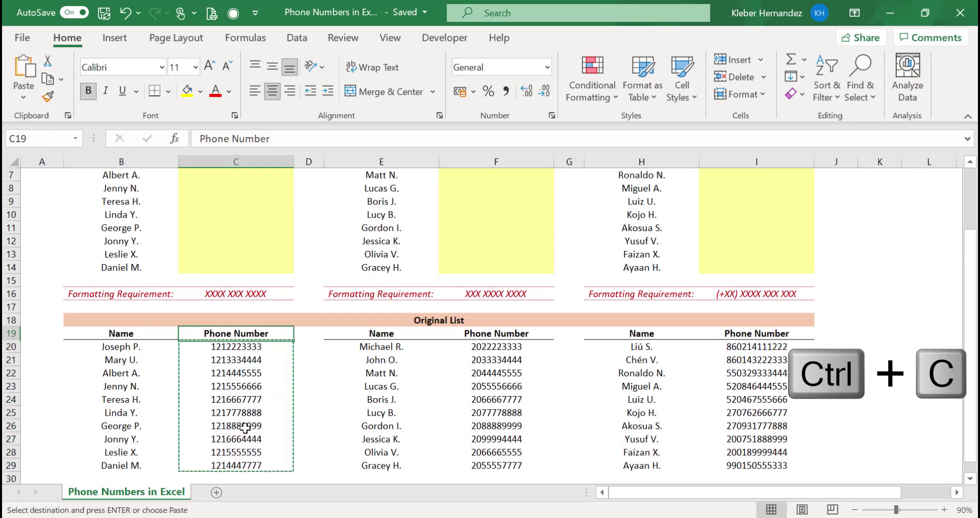
{"action": "key", "text": "Up"}
{"action": "key", "text": "Up"}
{"action": "key", "text": "Up"}
{"action": "key", "text": "Down"}
{"action": "key", "text": "Down"}
{"action": "key", "text": "Down"}
{"action": "key", "text": "Down"}
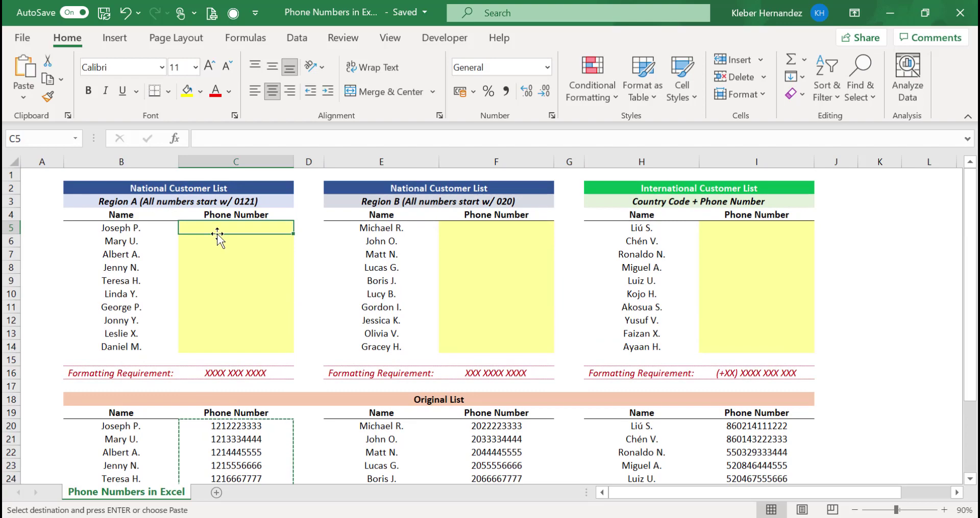
{"action": "key", "text": "ctrl+alt+v"}
{"action": "key", "text": "Down"}
{"action": "key", "text": "Down"}
{"action": "key", "text": "Return"}
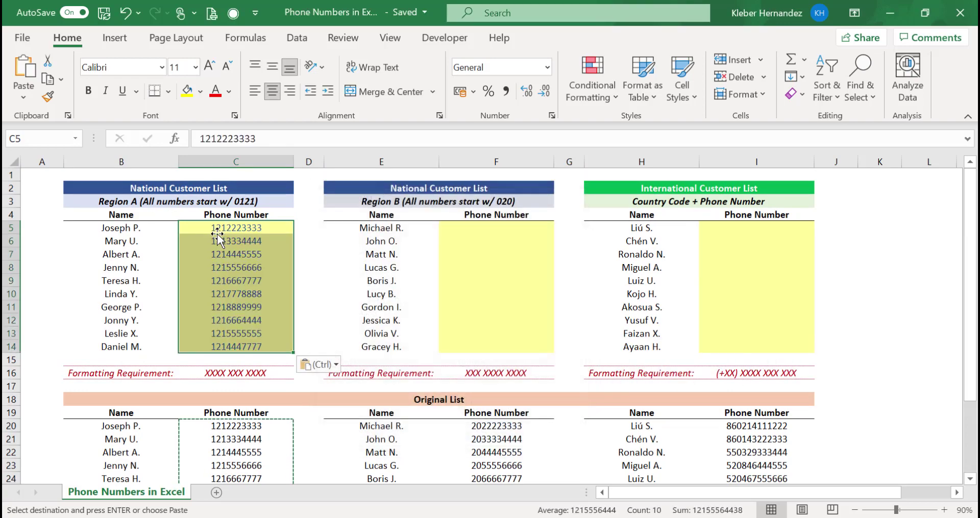
- Check the pasted numbers and test adding a leading 0 to the number in C5
{"action": "left_click", "coordinate": [260, 226]}
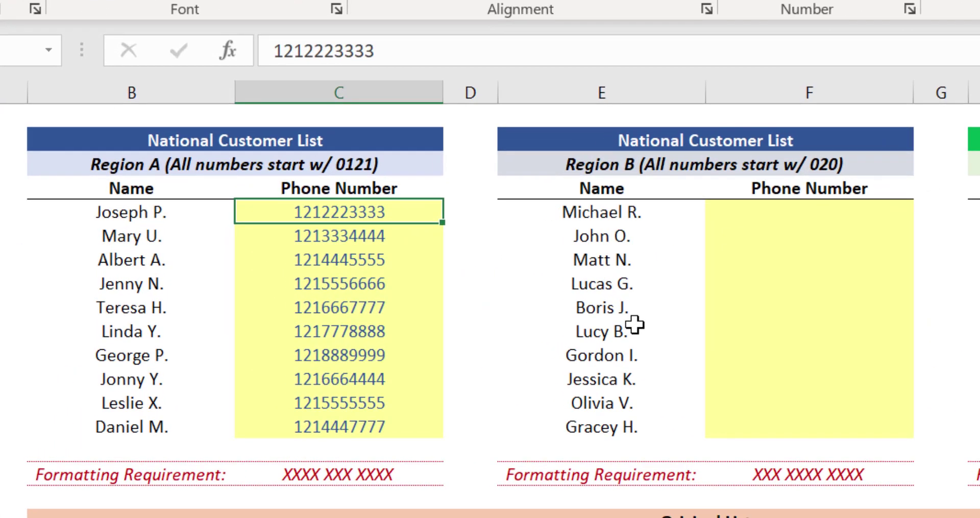
{"action": "key", "text": "Down"}
{"action": "key", "text": "Down"}
{"action": "key", "text": "Down"}
{"action": "key", "text": "Down"}
{"action": "key", "text": "Up"}
{"action": "key", "text": "Up"}
{"action": "key", "text": "Up"}
{"action": "key", "text": "Up"}
{"action": "key", "text": "Down"}
{"action": "key", "text": "Down"}
{"action": "key", "text": "Down"}
{"action": "left_click", "coordinate": [409, 467]}
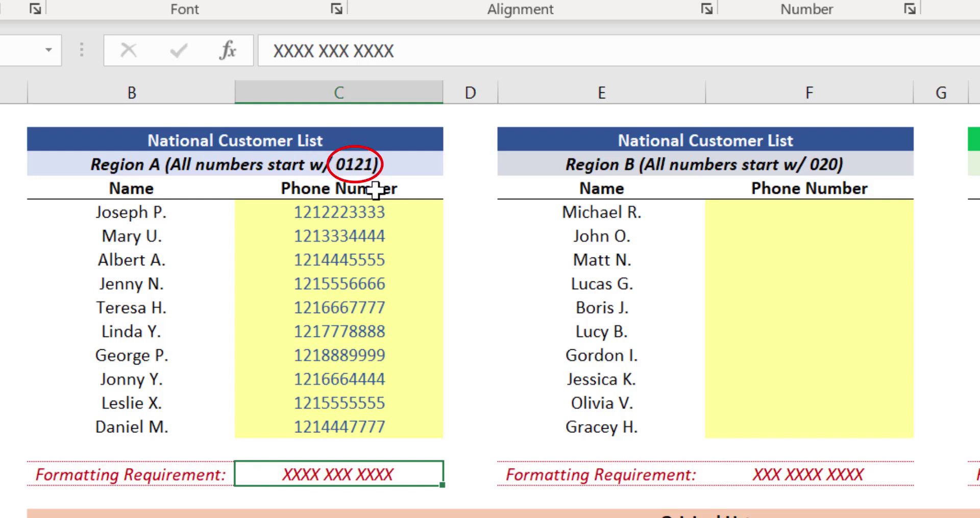
{"action": "key", "text": "ctrl+Up"}
{"action": "key", "text": "ctrl+Up"}
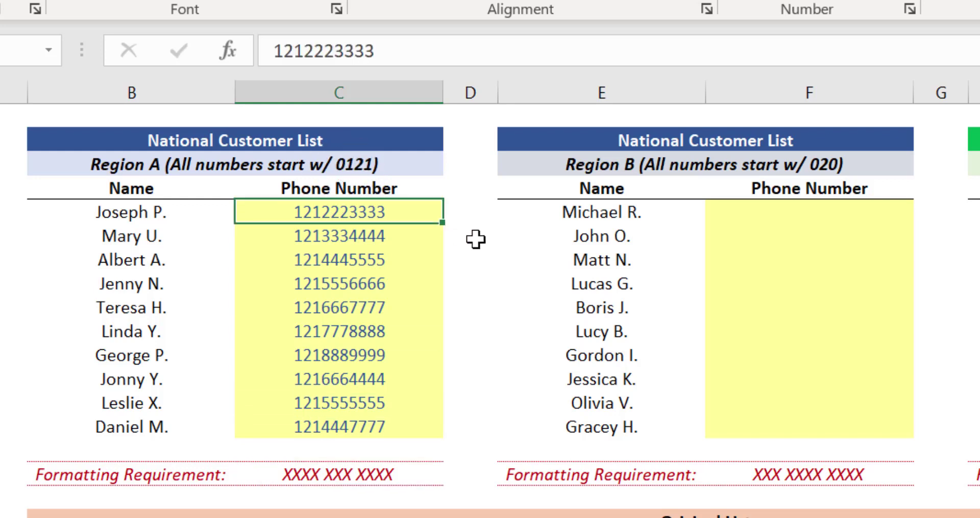
{"action": "key", "text": "F2"}
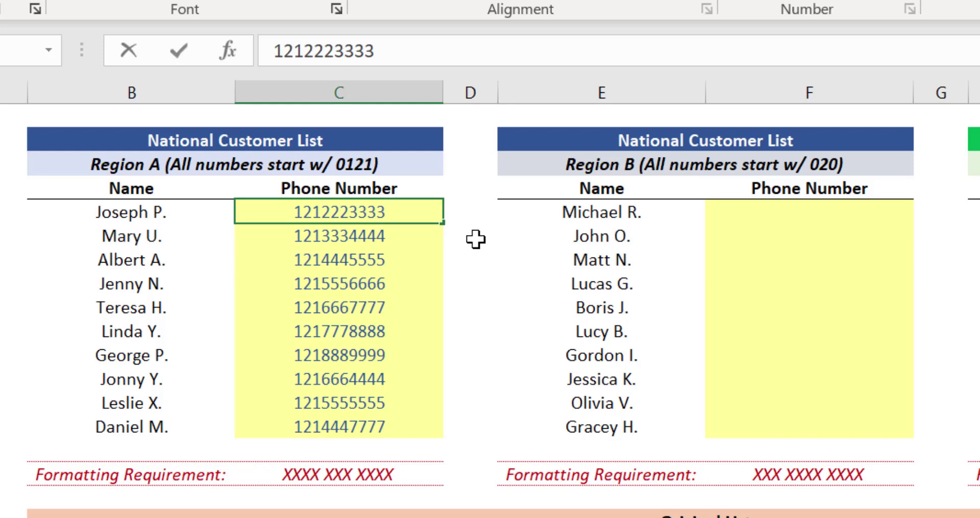
{"action": "key", "text": "Home"}
{"action": "type", "text": "0"}
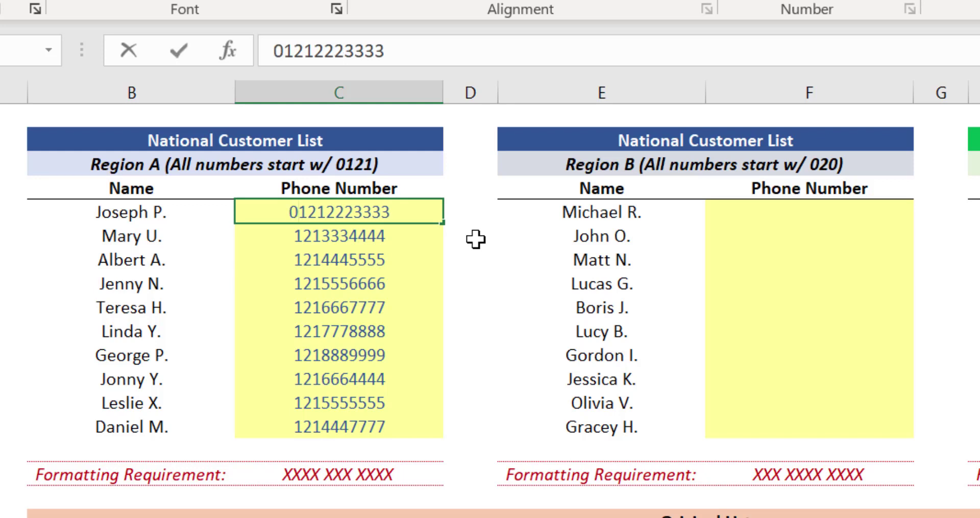
{"action": "key", "text": "Return"}
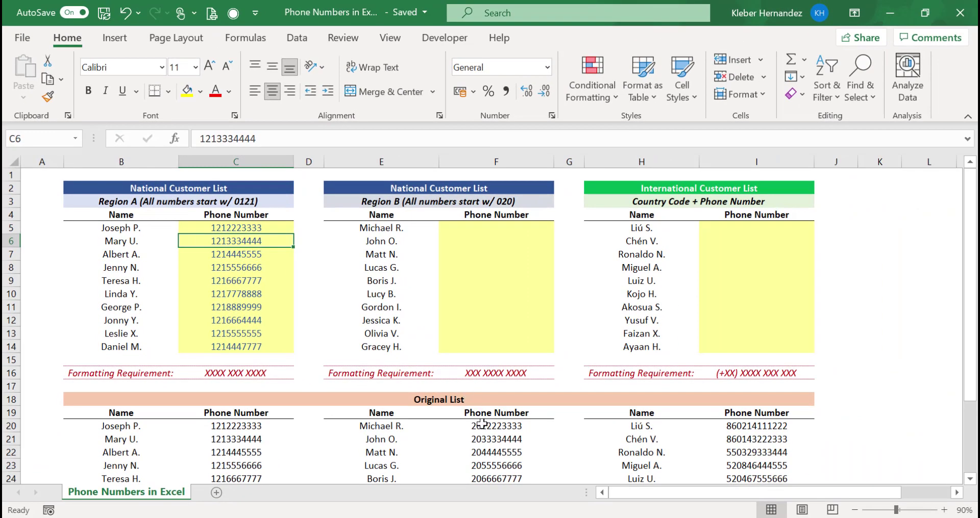
- Copy the Region B originals F20:F29 and paste them into F5 as values
{"action": "left_click", "coordinate": [482, 426]}
{"action": "key", "text": "ctrl+shift+Down"}
{"action": "key", "text": "ctrl+c"}
{"action": "key", "text": "Up"}
{"action": "key", "text": "ctrl+Up"}
{"action": "key", "text": "Down"}
{"action": "key", "text": "Down"}
{"action": "key", "text": "ctrl+alt+v"}
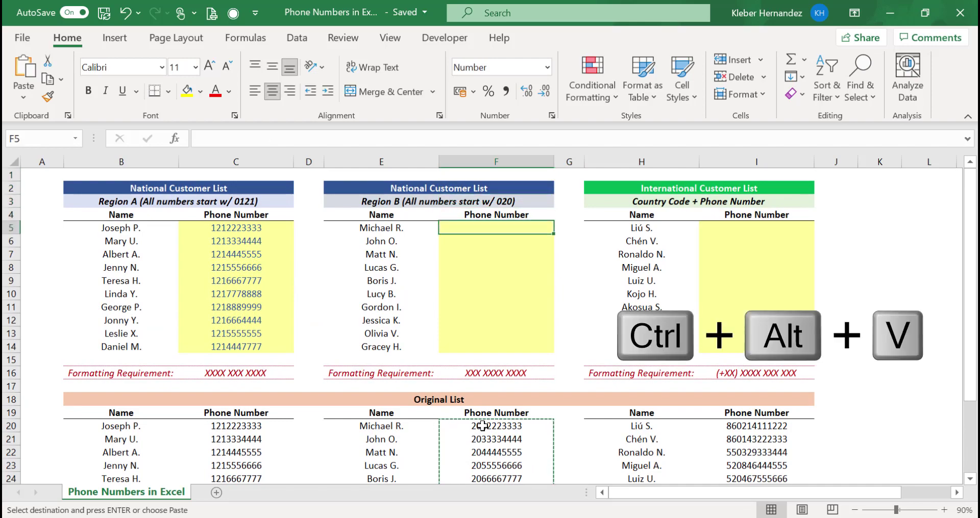
{"action": "key", "text": "v"}
{"action": "key", "text": "Return"}
{"action": "key", "text": "Escape"}
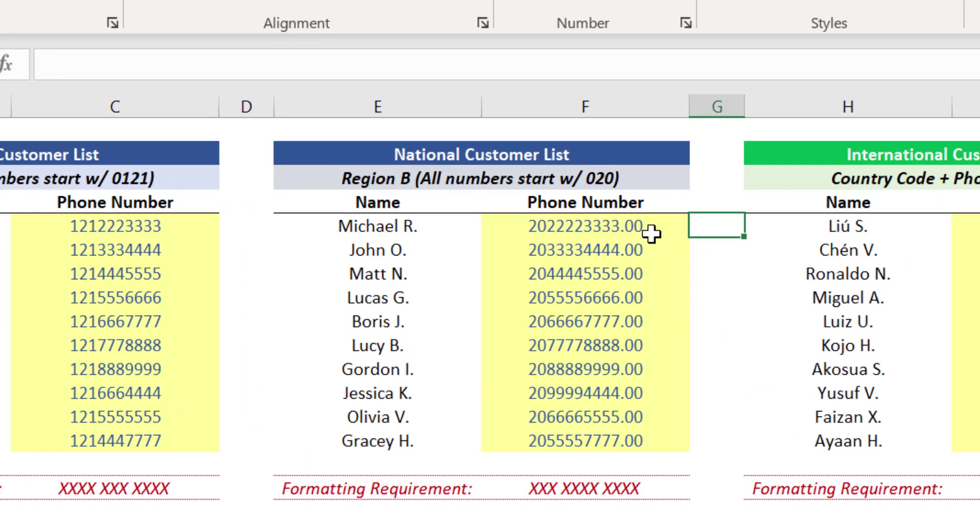
{"action": "left_click", "coordinate": [650, 229]}
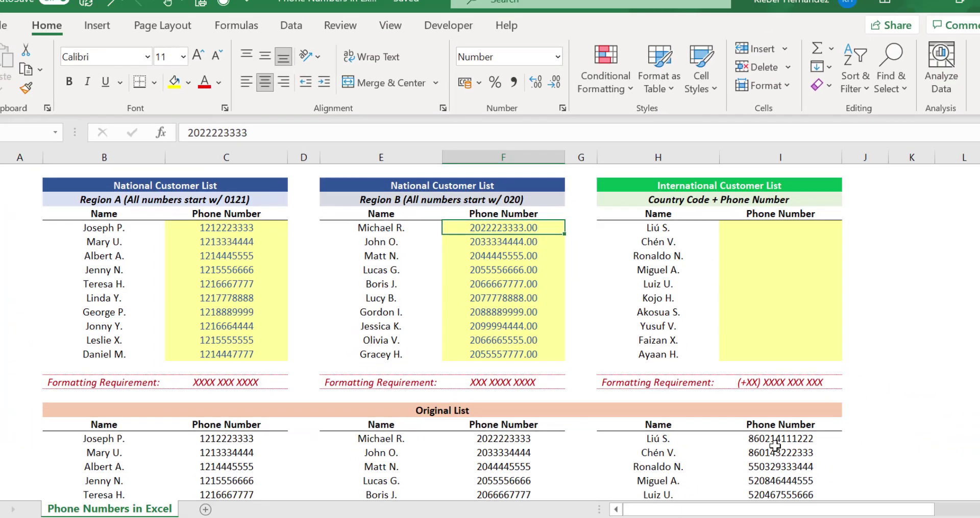
- Copy the international originals I20:I29 and paste them into I5 as values only
{"action": "left_click_drag", "start_coordinate": [756, 426], "coordinate": [751, 433]}
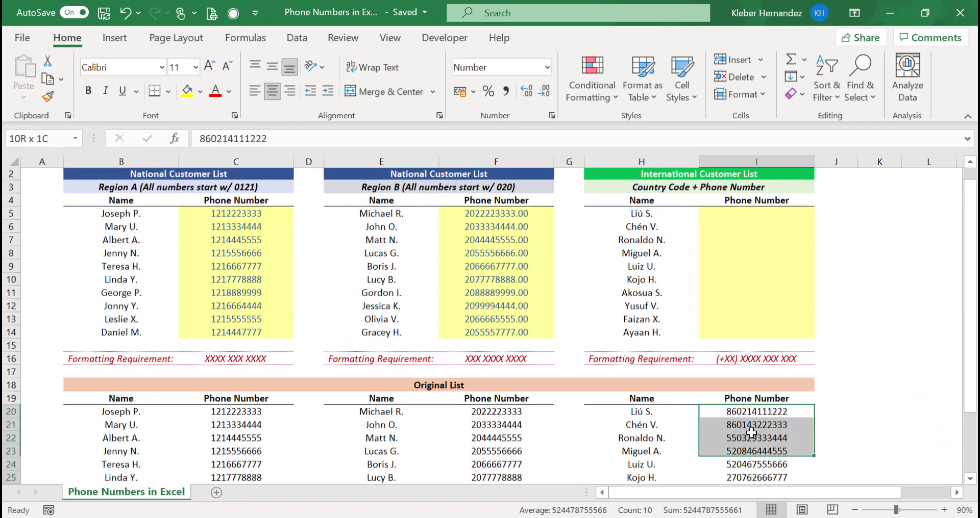
{"action": "key", "text": "ctrl+c"}
{"action": "key", "text": "ctrl+Up"}
{"action": "key", "text": "ctrl+Up"}
{"action": "key", "text": "ctrl+Up"}
{"action": "key", "text": "Down"}
{"action": "key", "text": "ctrl+alt+v"}
{"action": "key", "text": "v"}
{"action": "key", "text": "Return"}
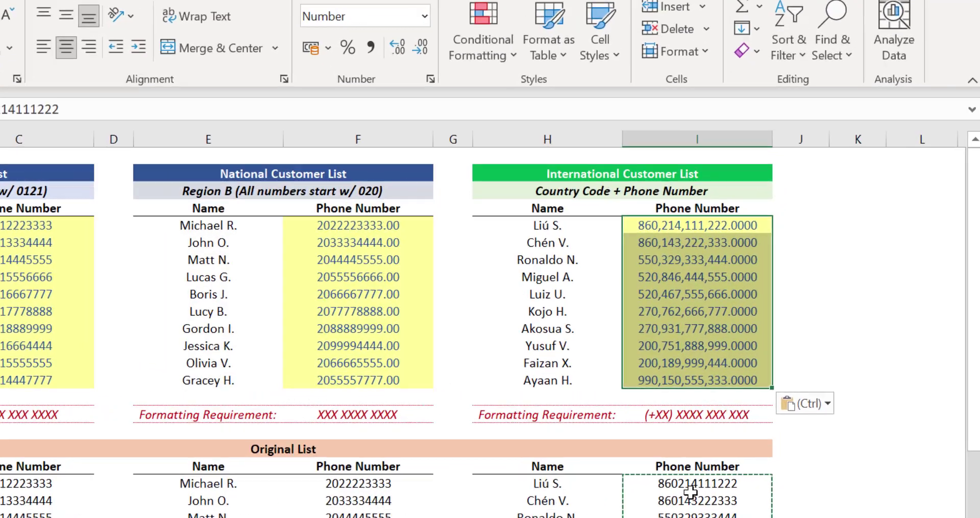
{"action": "key", "text": "Down"}
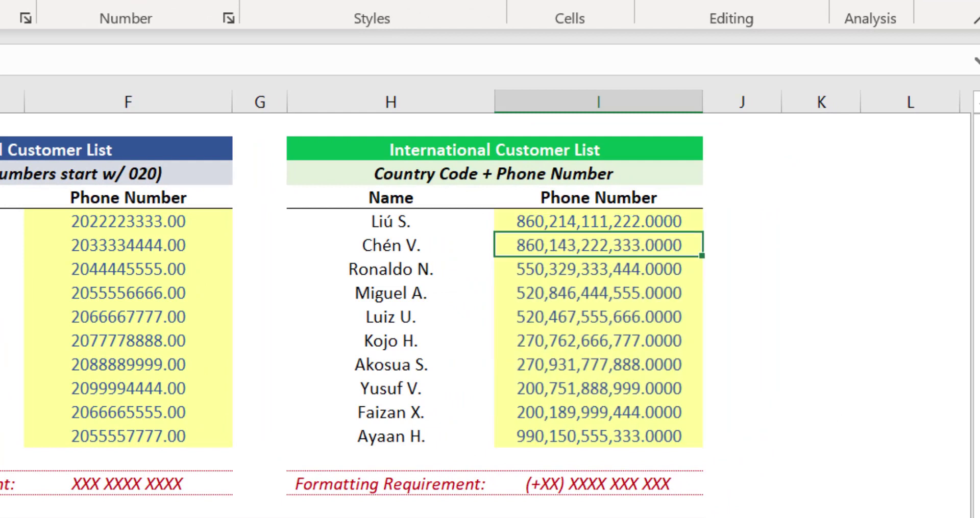
{"action": "key", "text": "Down"}
{"action": "key", "text": "Down"}
{"action": "key", "text": "Down"}
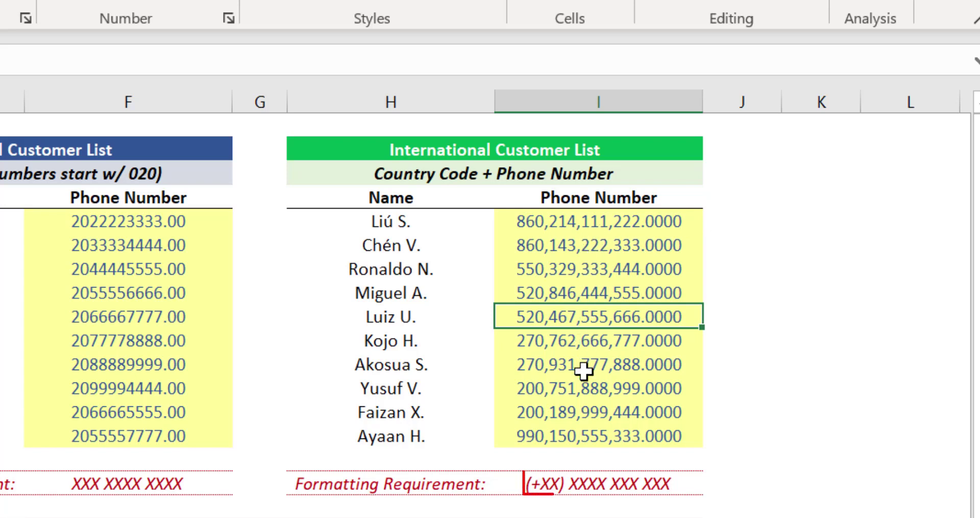
{"action": "left_click", "coordinate": [582, 480]}
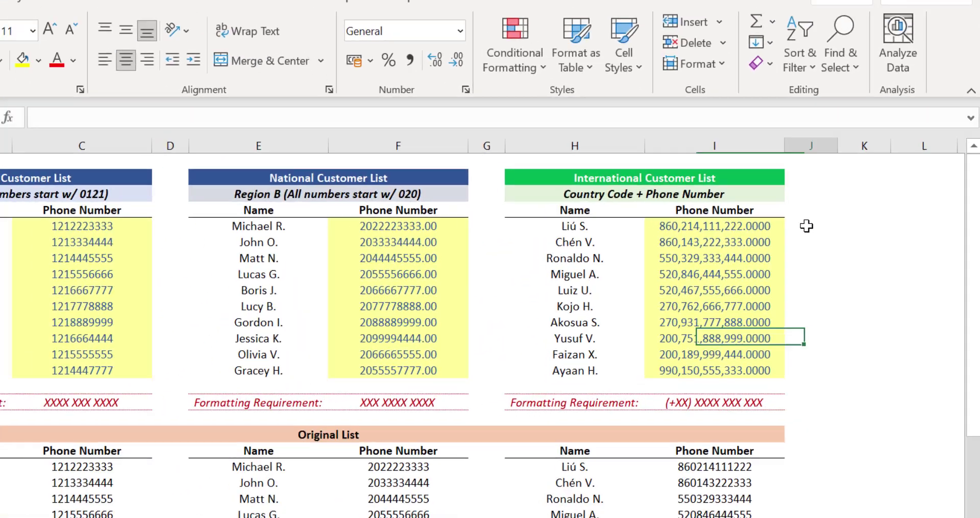
{"action": "left_click", "coordinate": [833, 229]}
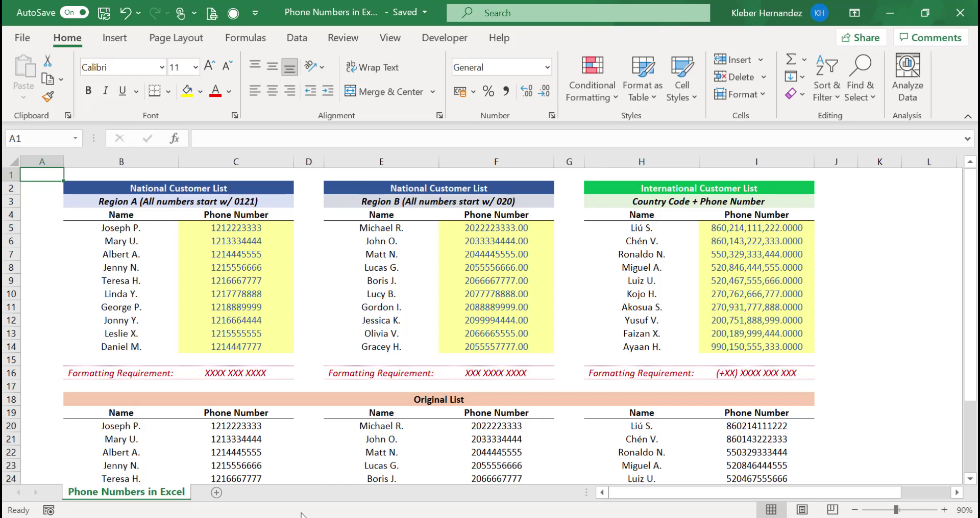
{"action": "left_click", "coordinate": [244, 226]}
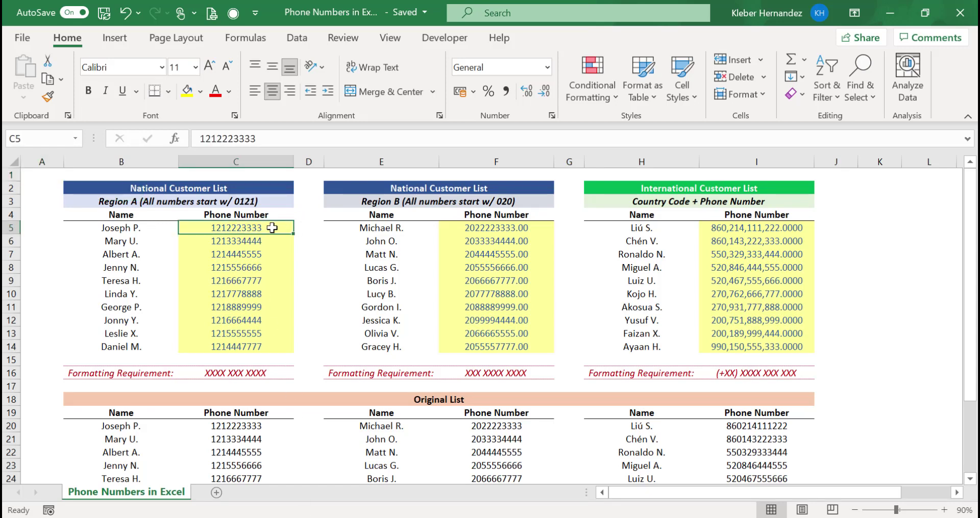
{"action": "key", "text": "ctrl+1"}
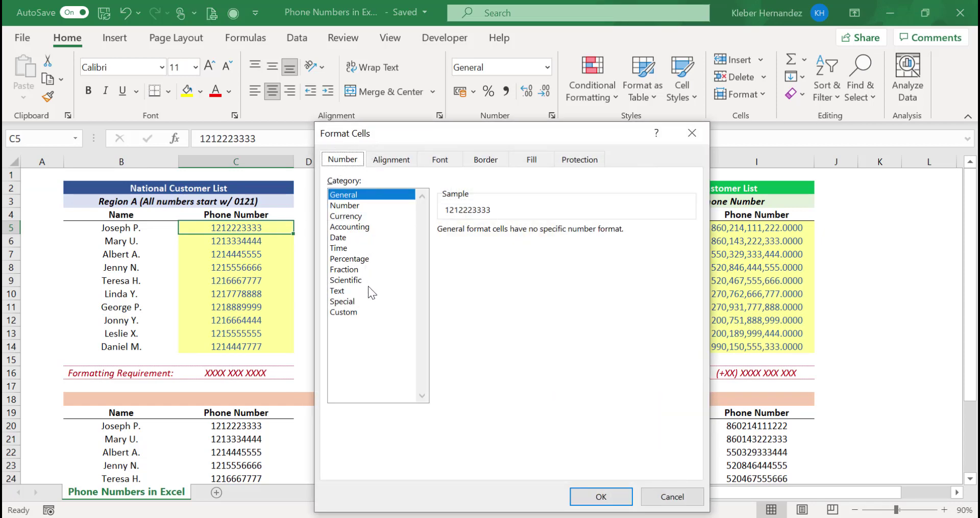
{"action": "left_click", "coordinate": [342, 313]}
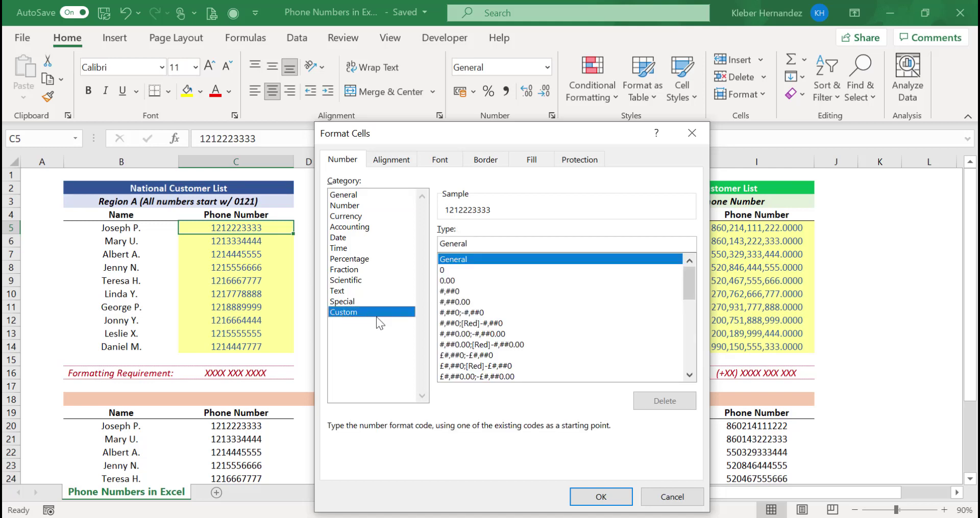
{"action": "mouse_move", "coordinate": [693, 282]}
{"action": "left_mouse_down"}
{"action": "mouse_move", "coordinate": [689, 352]}
{"action": "mouse_move", "coordinate": [700, 266]}
{"action": "left_mouse_up"}
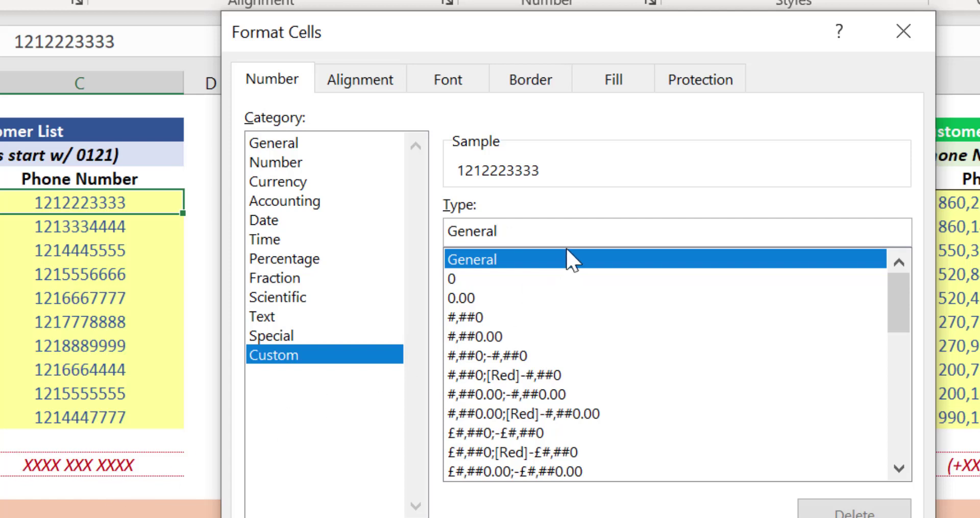
{"action": "key", "text": "BackSpace"}
{"action": "key", "text": "BackSpace"}
{"action": "key", "text": "BackSpace"}
{"action": "key", "text": "BackSpace"}
{"action": "key", "text": "BackSpace"}
{"action": "key", "text": "BackSpace"}
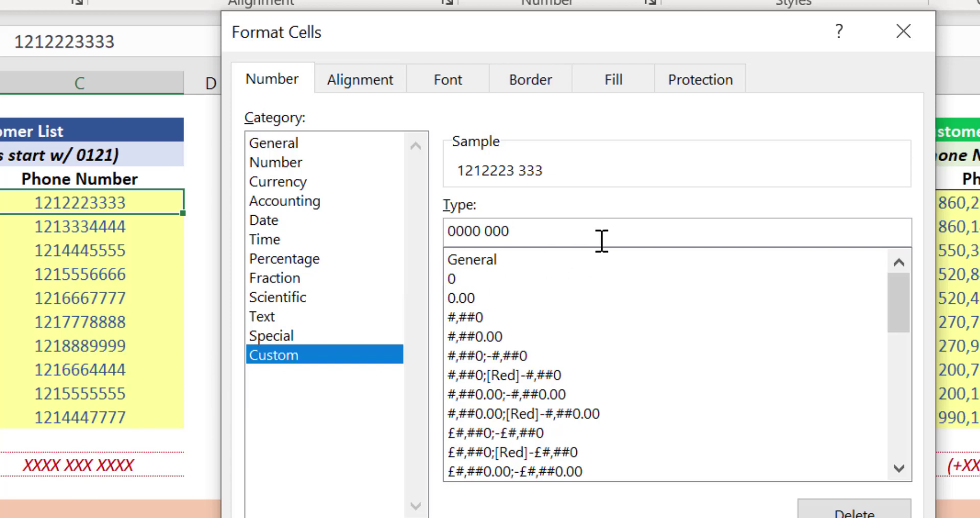
{"action": "type", "text": "000000"}
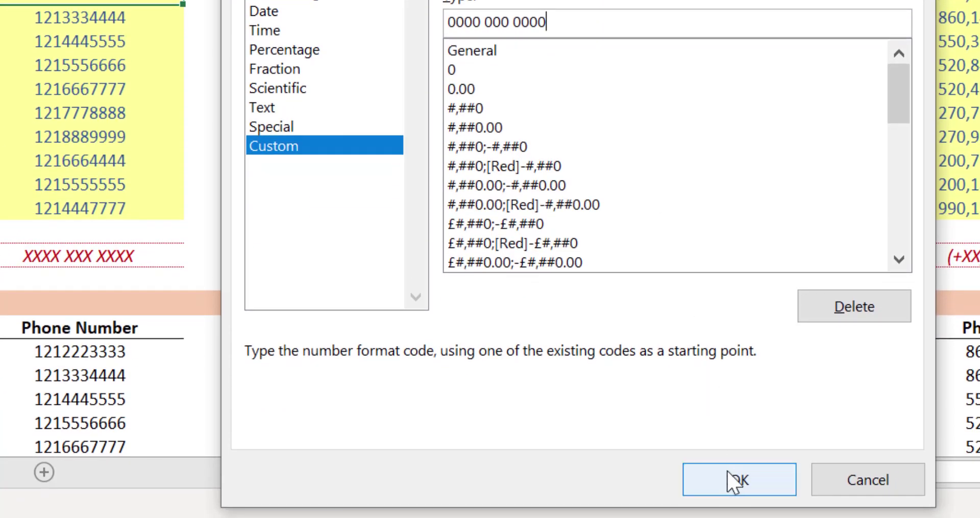
{"action": "left_click", "coordinate": [745, 482]}
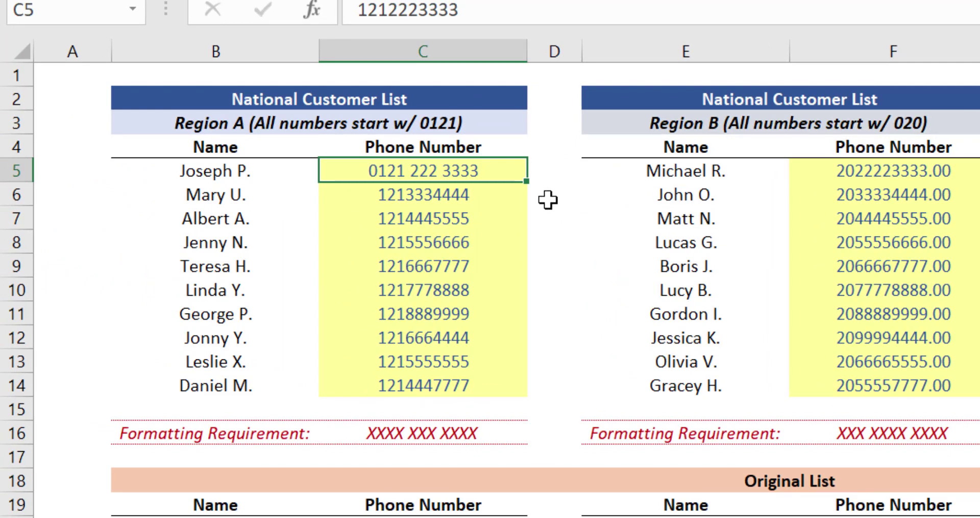
{"action": "double_click", "coordinate": [509, 170]}
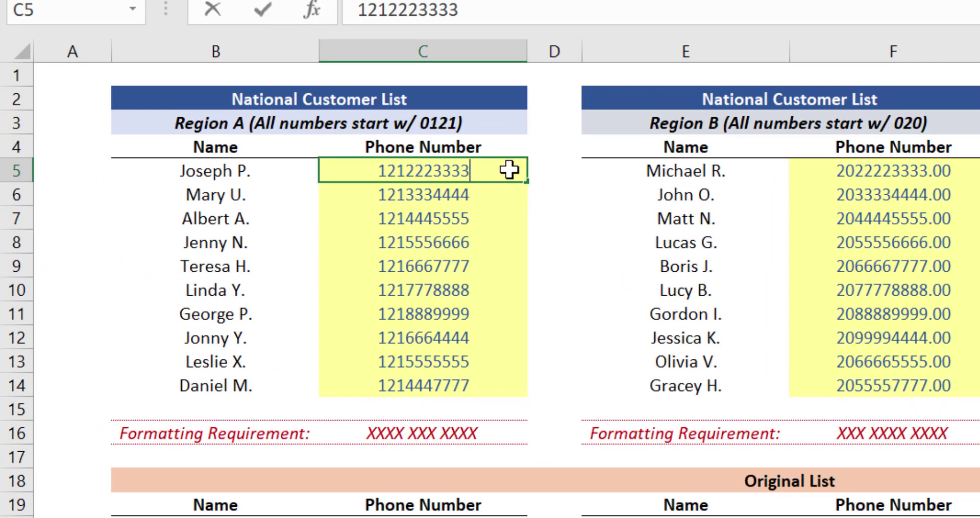
{"action": "type", "text": "9"}
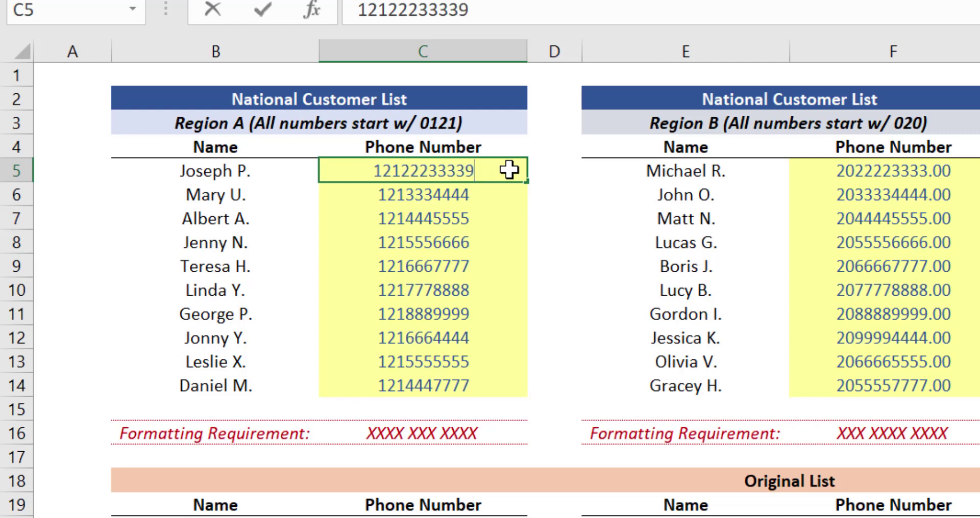
{"action": "key", "text": "Return"}
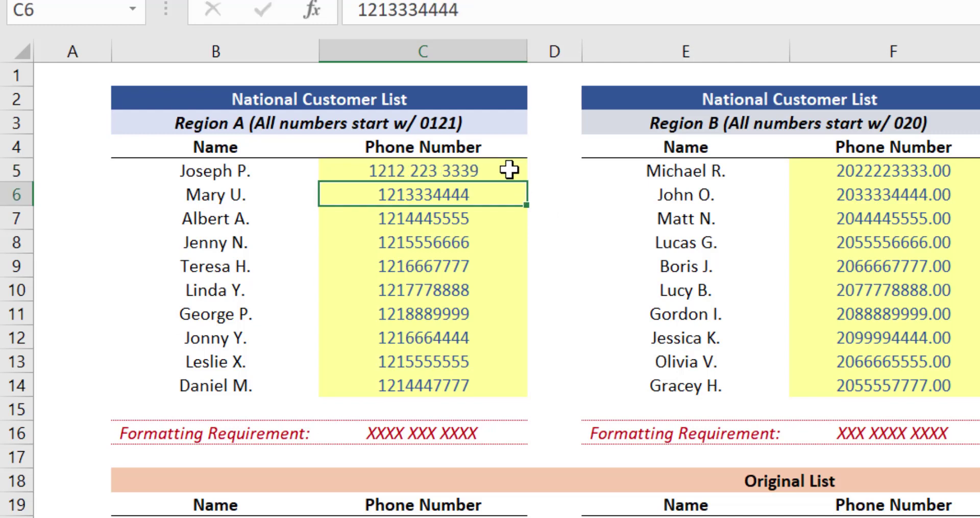
{"action": "left_click", "coordinate": [357, 166]}
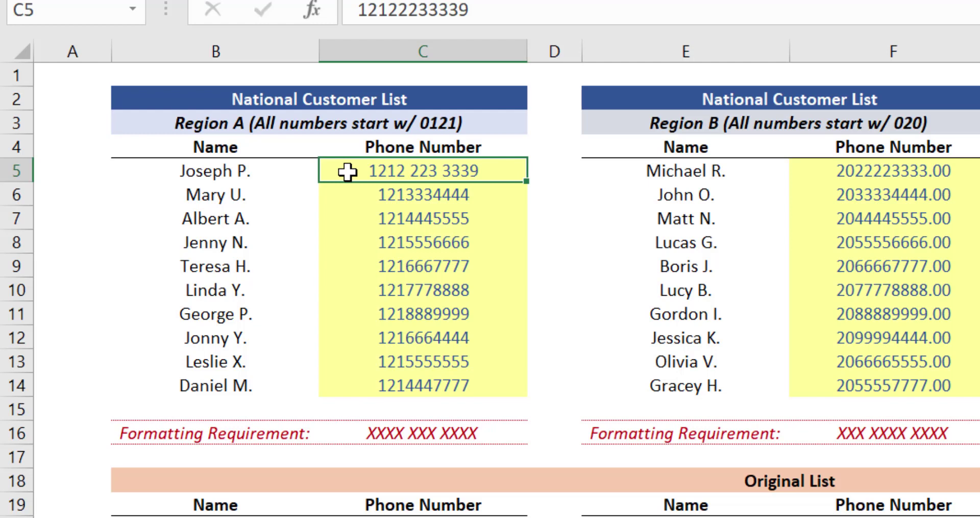
{"action": "key", "text": "F2"}
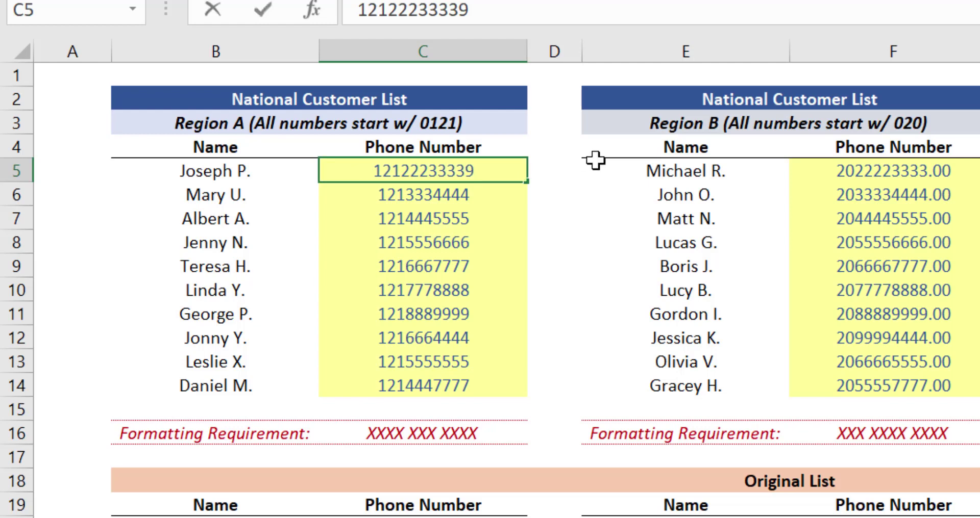
{"action": "key", "text": "BackSpace"}
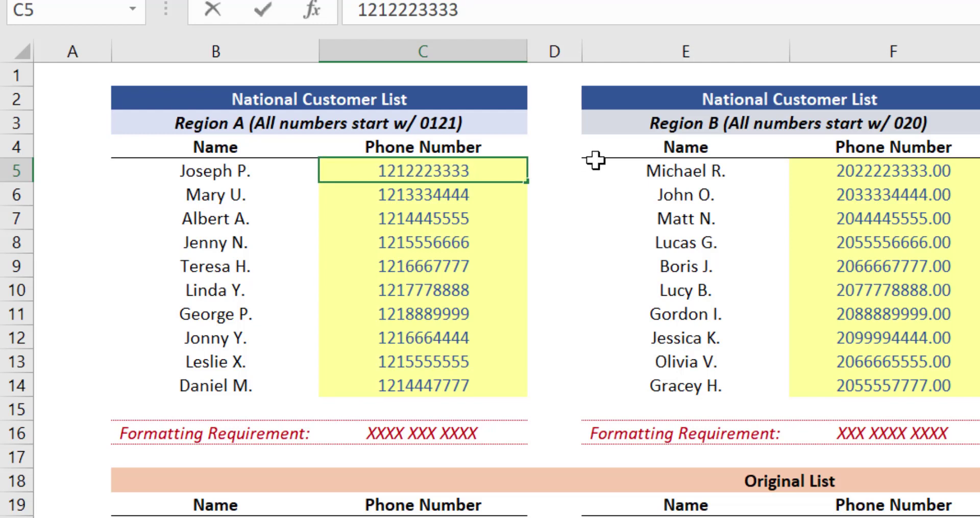
{"action": "key", "text": "ctrl+Return"}
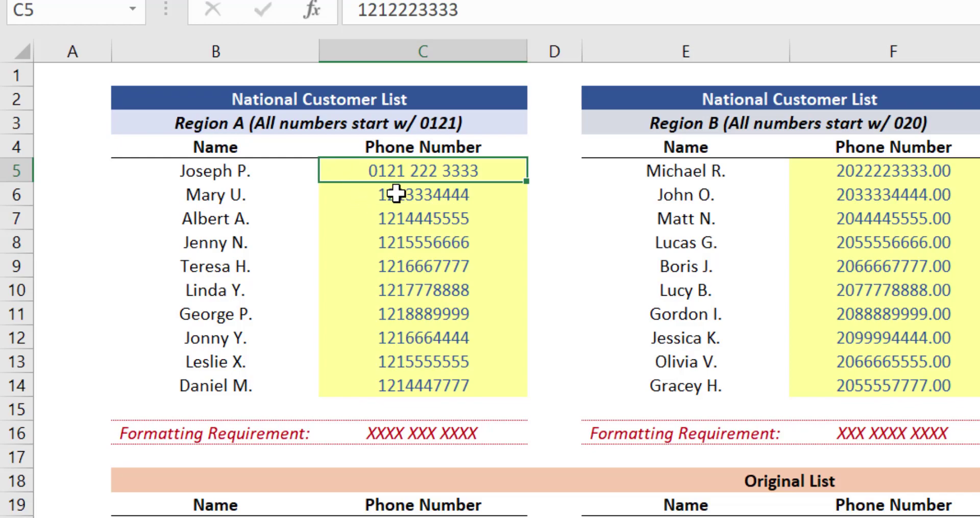
{"action": "left_click", "coordinate": [466, 196]}
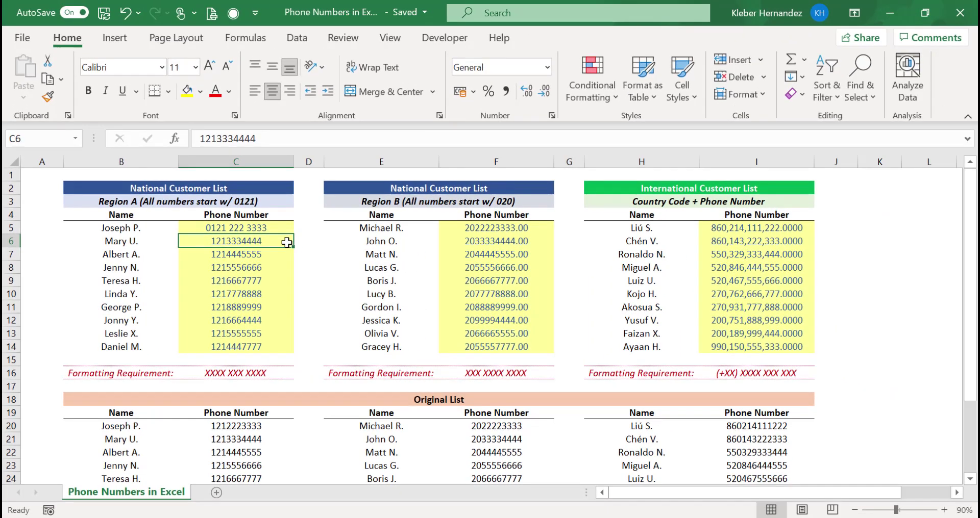
{"action": "key", "text": "ctrl+1"}
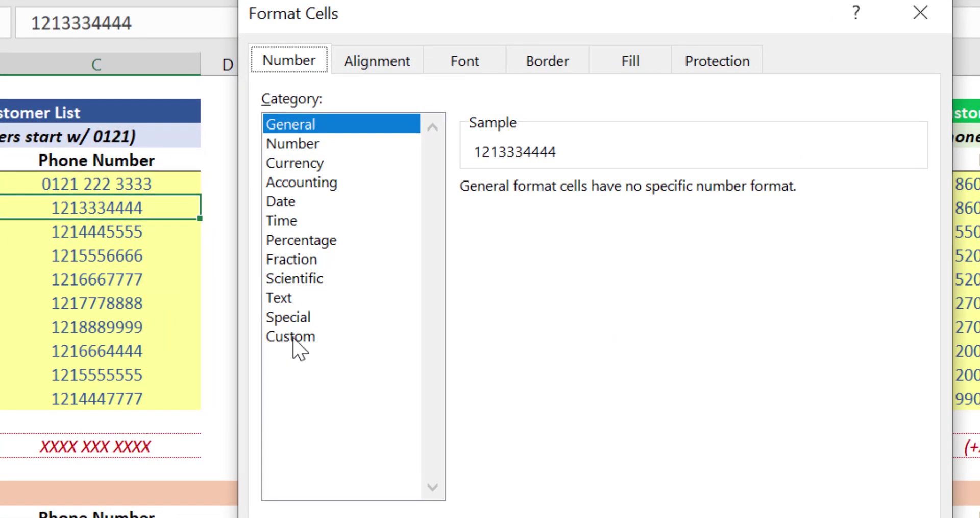
{"action": "left_click", "coordinate": [292, 338]}
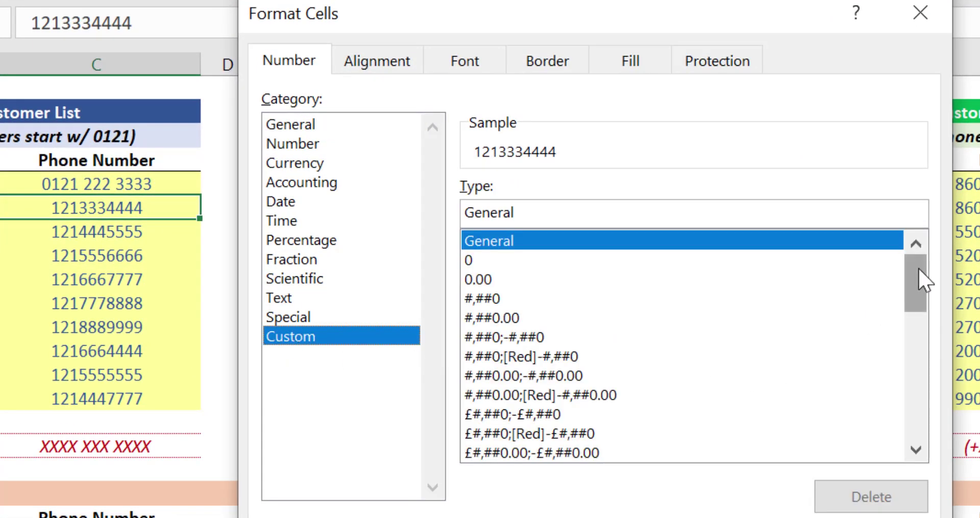
{"action": "left_click_drag", "start_coordinate": [921, 281], "coordinate": [926, 434]}
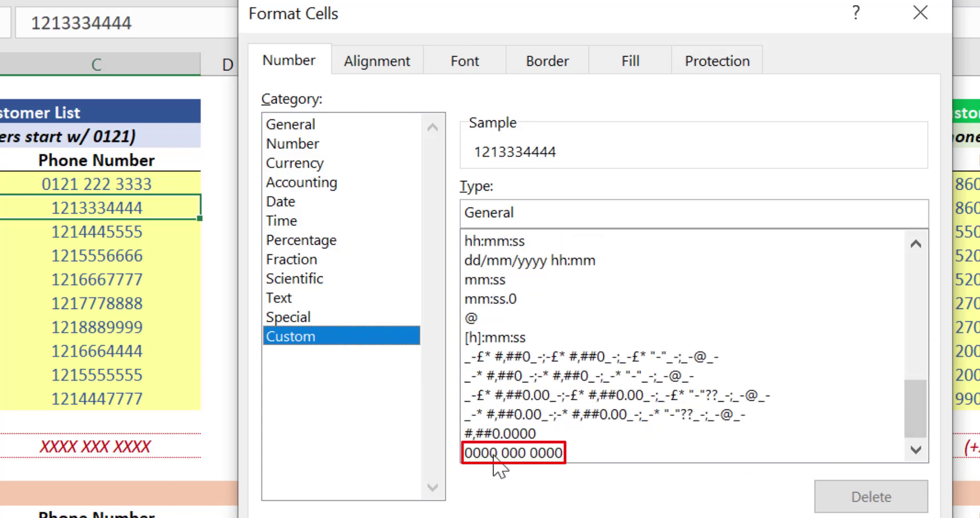
{"action": "left_click", "coordinate": [550, 454]}
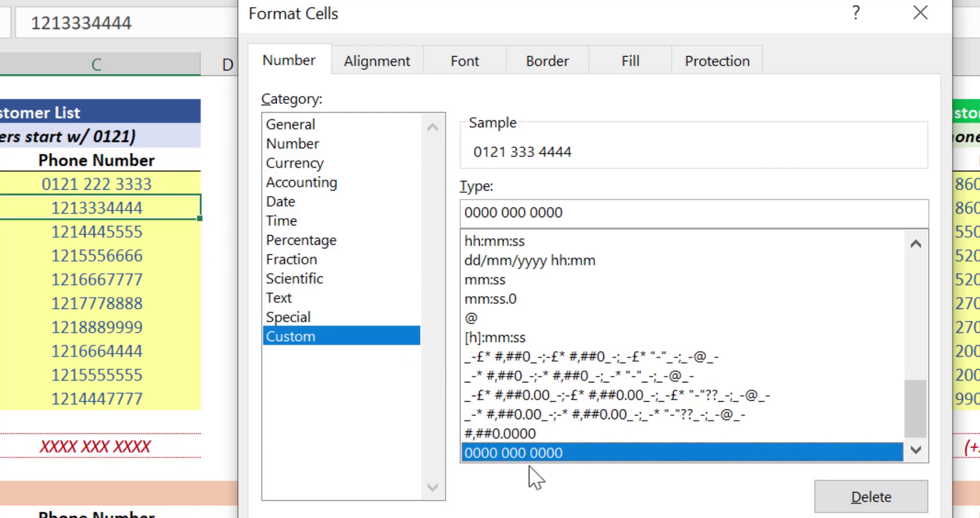
{"action": "key", "text": "Return"}
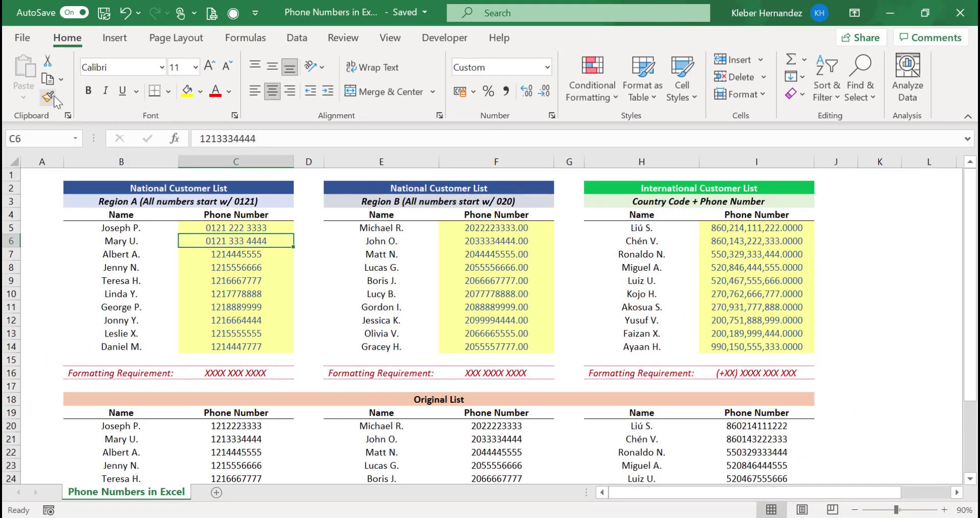
- Copy the phone format onto C7 with Format Painter, then paste formats onto C8:C14
{"action": "left_click", "coordinate": [47, 97]}
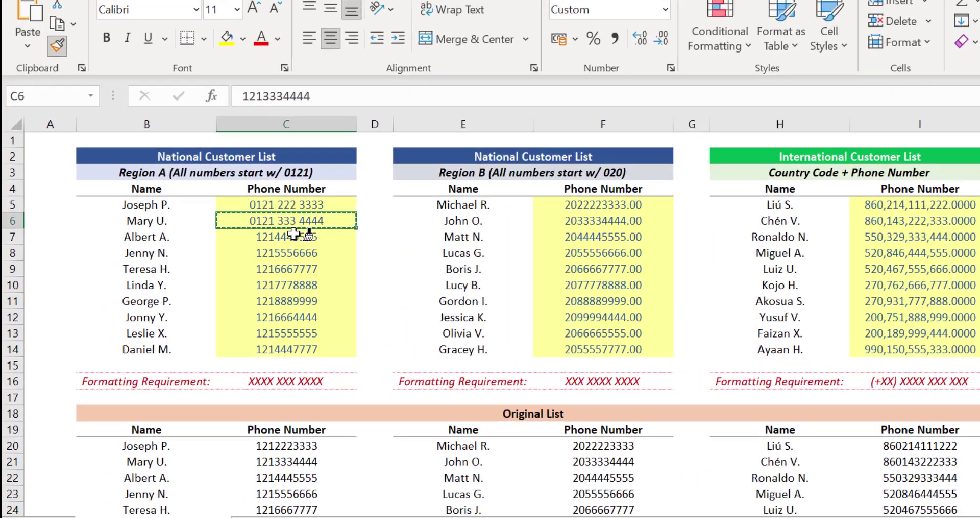
{"action": "left_click", "coordinate": [241, 253]}
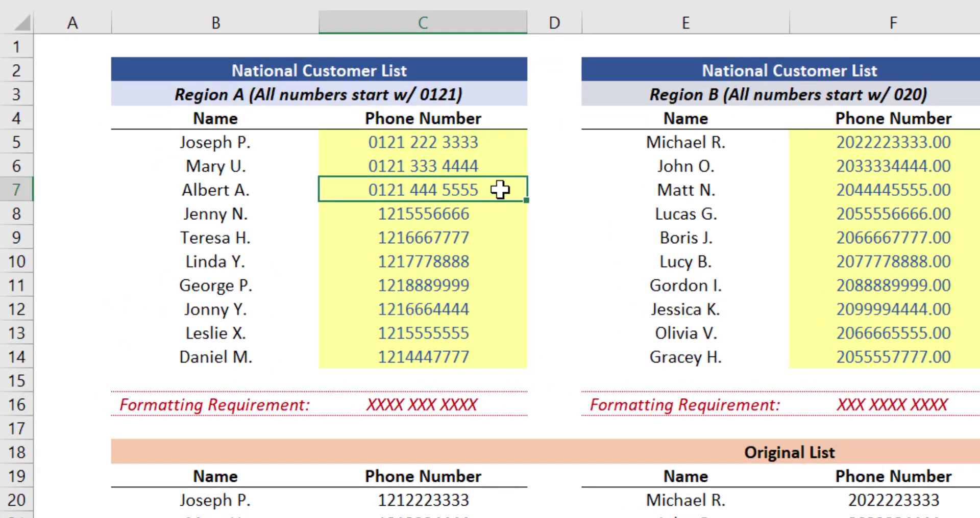
{"action": "key", "text": "ctrl+c"}
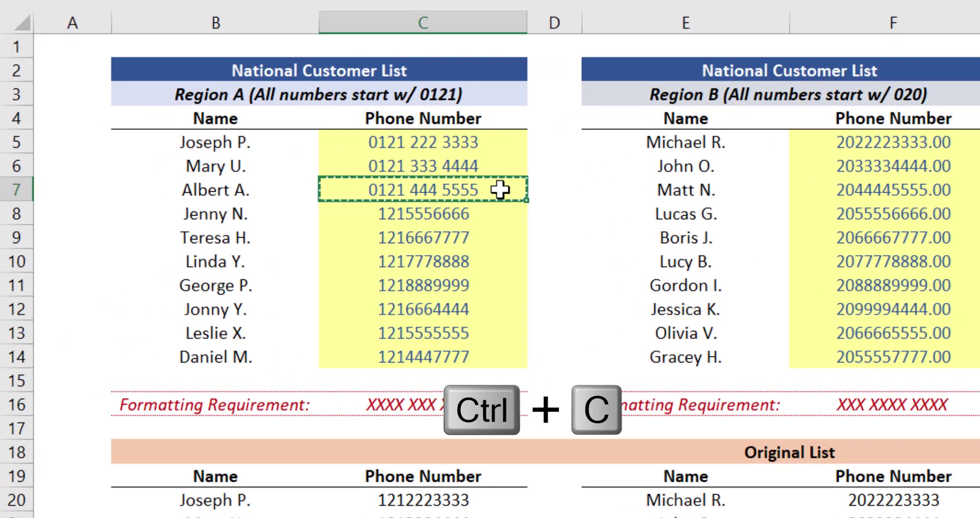
{"action": "key", "text": "Down"}
{"action": "key", "text": "ctrl+shift+Down"}
{"action": "key", "text": "ctrl+v"}
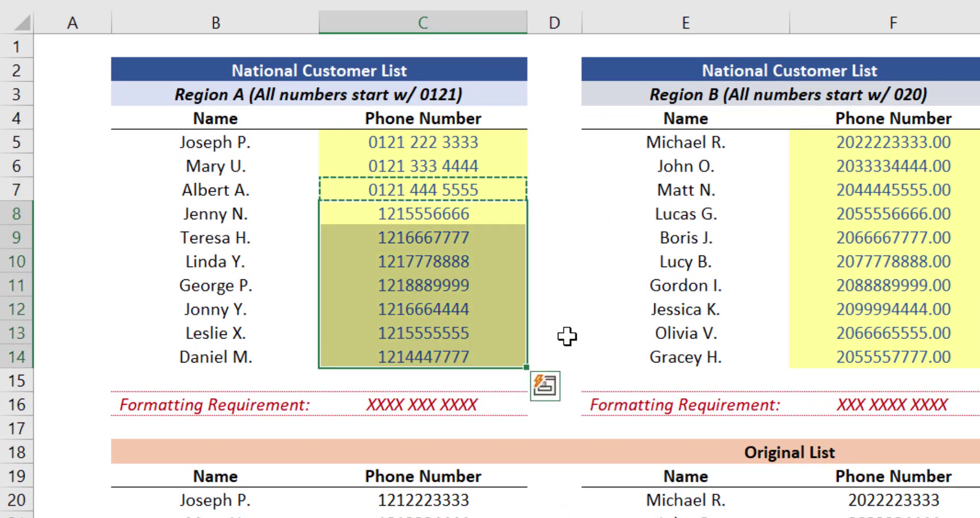
{"action": "key", "text": "ctrl+alt+v"}
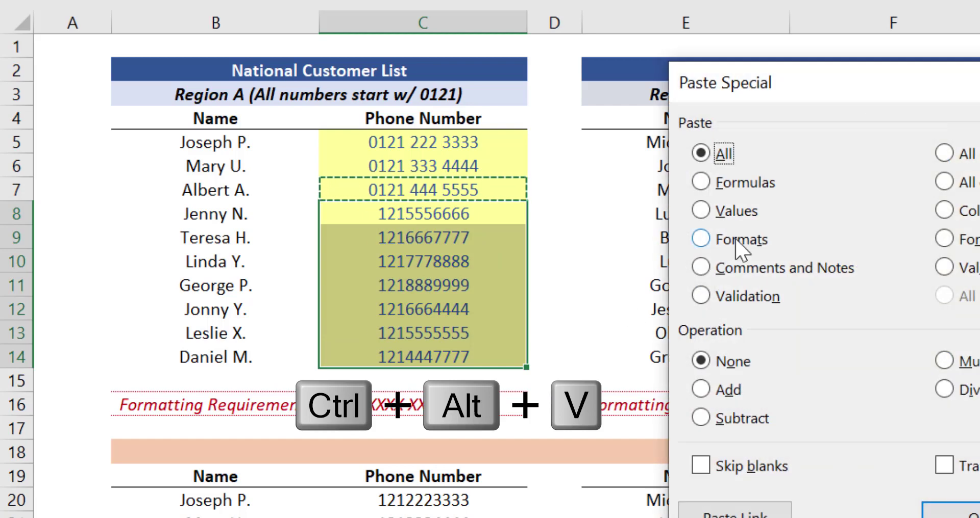
{"action": "left_click_drag", "start_coordinate": [837, 99], "coordinate": [729, 67]}
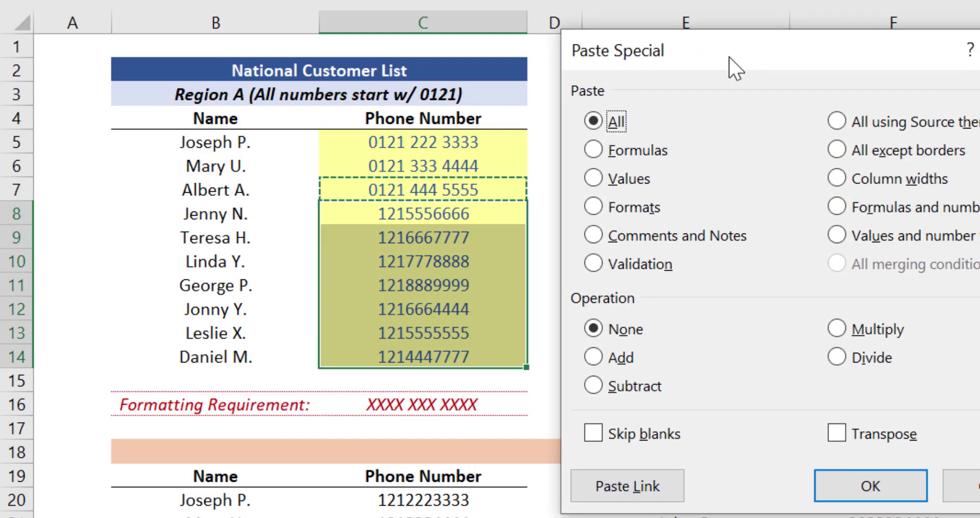
{"action": "left_click", "coordinate": [593, 206]}
{"action": "key", "text": "Return"}
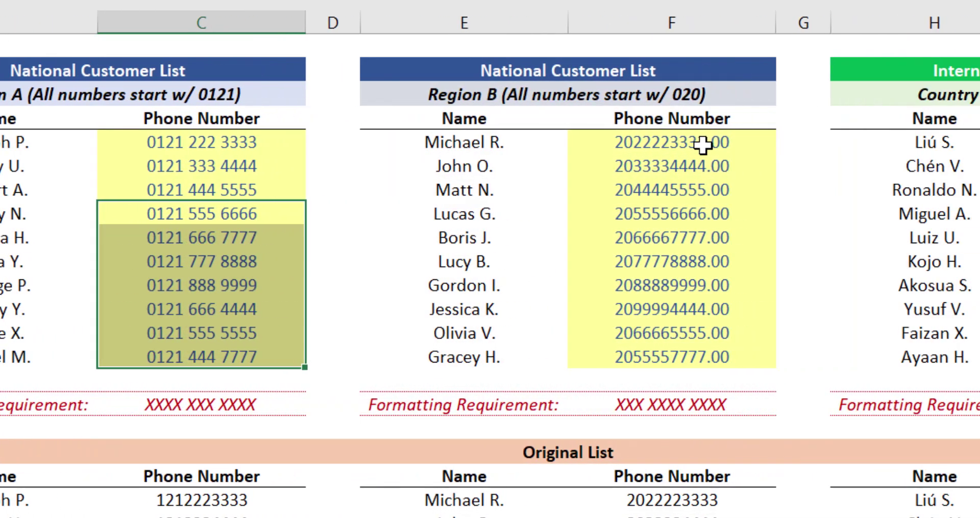
{"action": "left_click", "coordinate": [890, 142]}
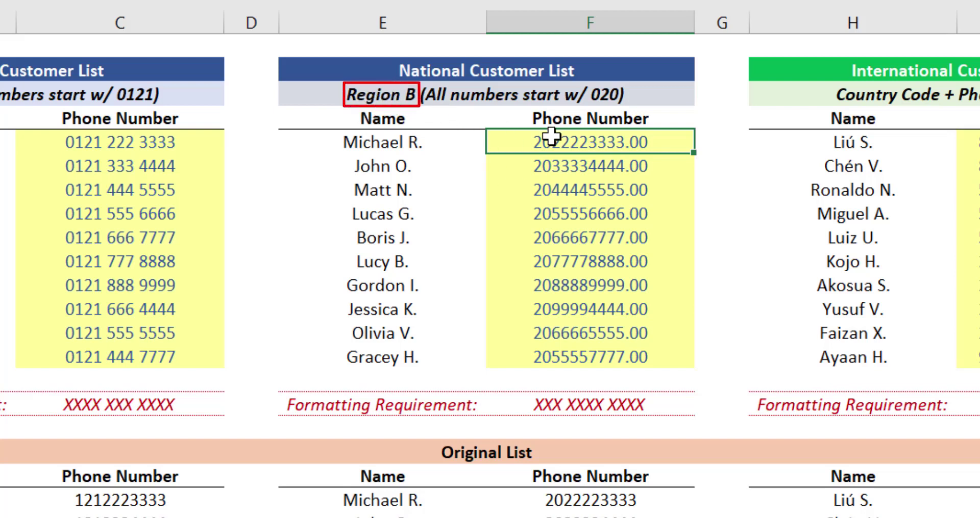
{"action": "key", "text": "ctrl+shift+Down"}
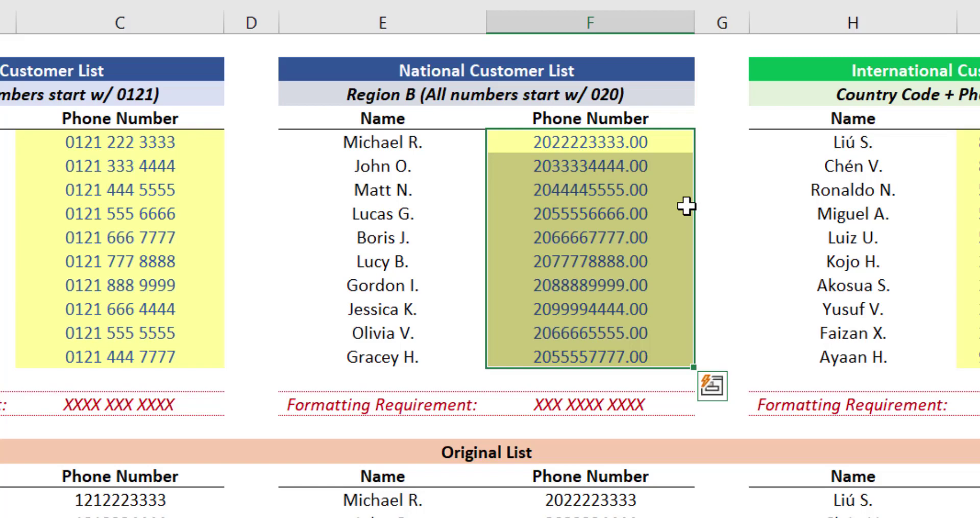
{"action": "key", "text": "ctrl+1"}
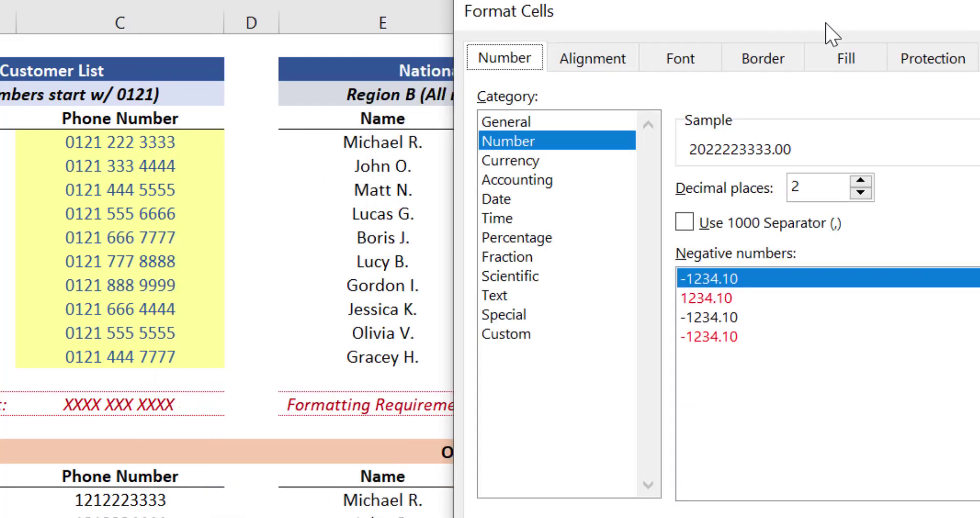
{"action": "left_click_drag", "start_coordinate": [663, 33], "coordinate": [936, 33]}
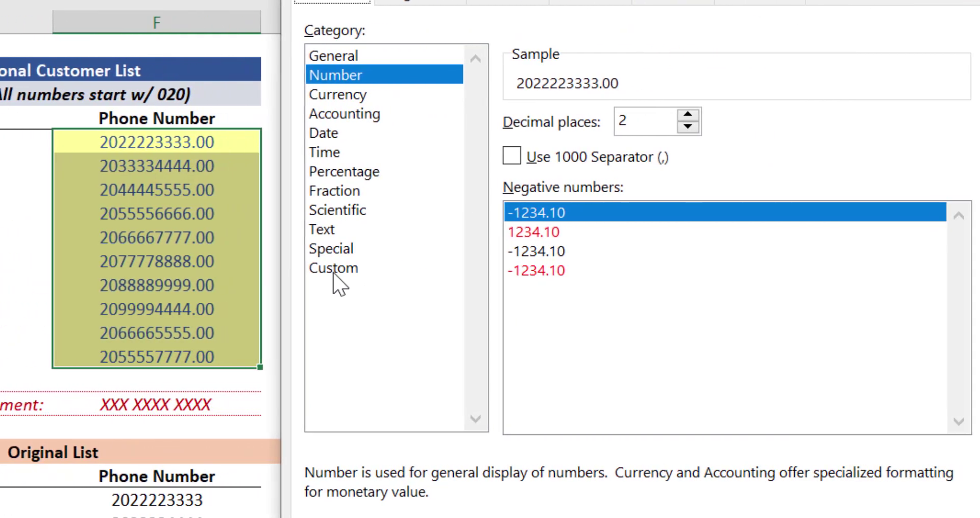
{"action": "left_click", "coordinate": [424, 269]}
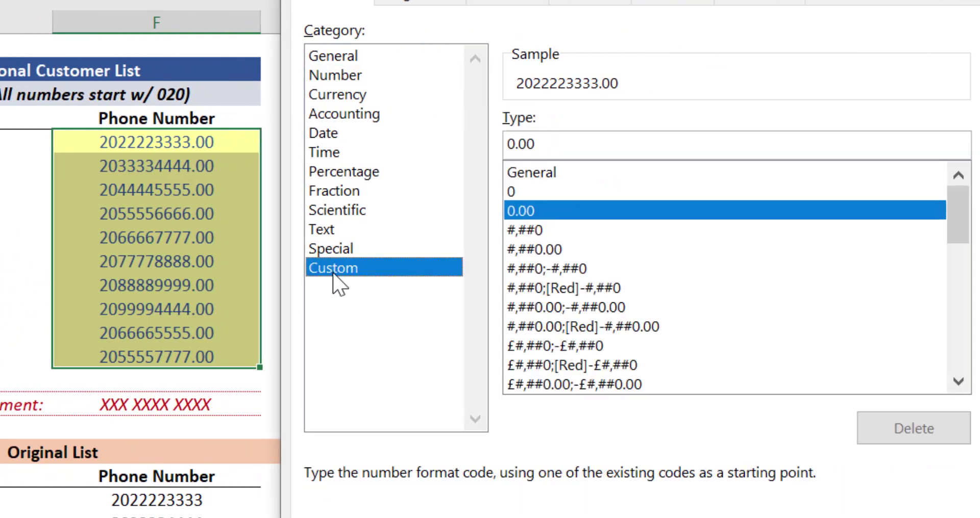
{"action": "left_click", "coordinate": [558, 143]}
{"action": "key", "text": "shift+Left"}
{"action": "key", "text": "shift+Left"}
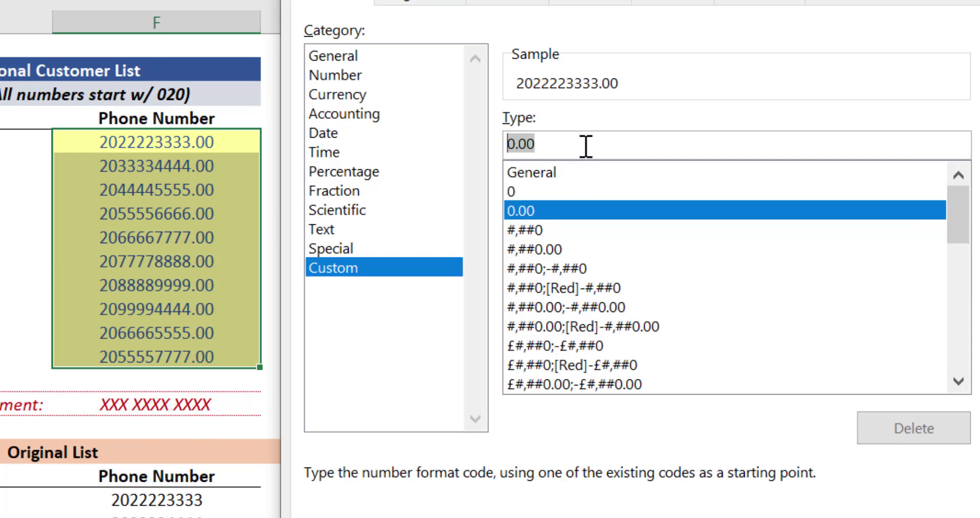
{"action": "type", "text": "0000"}
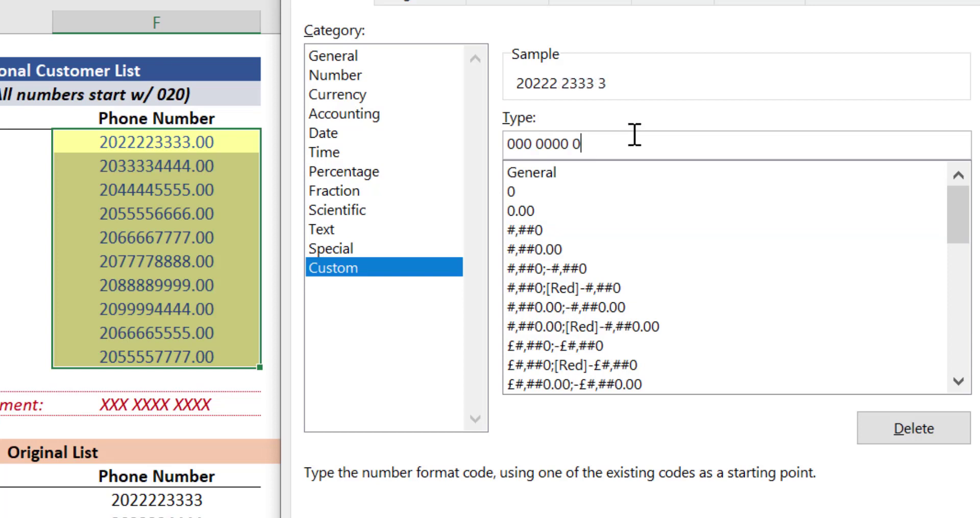
{"action": "type", "text": "00000"}
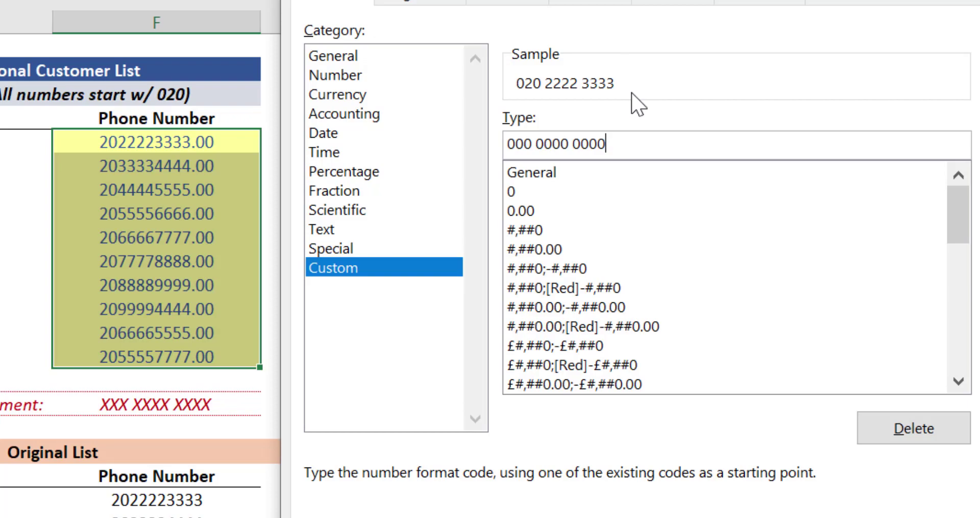
{"action": "key", "text": "Return"}
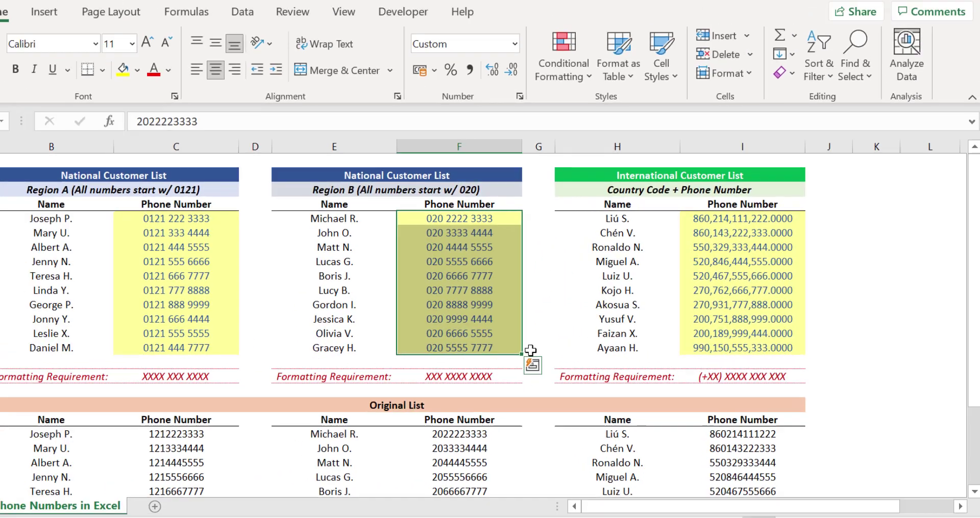
{"action": "left_click", "coordinate": [531, 350]}
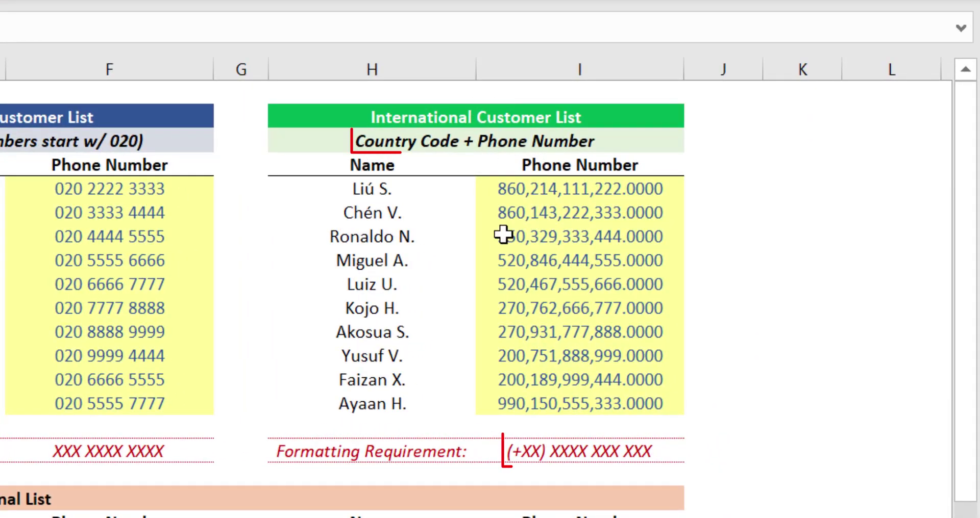
{"action": "left_click", "coordinate": [522, 450]}
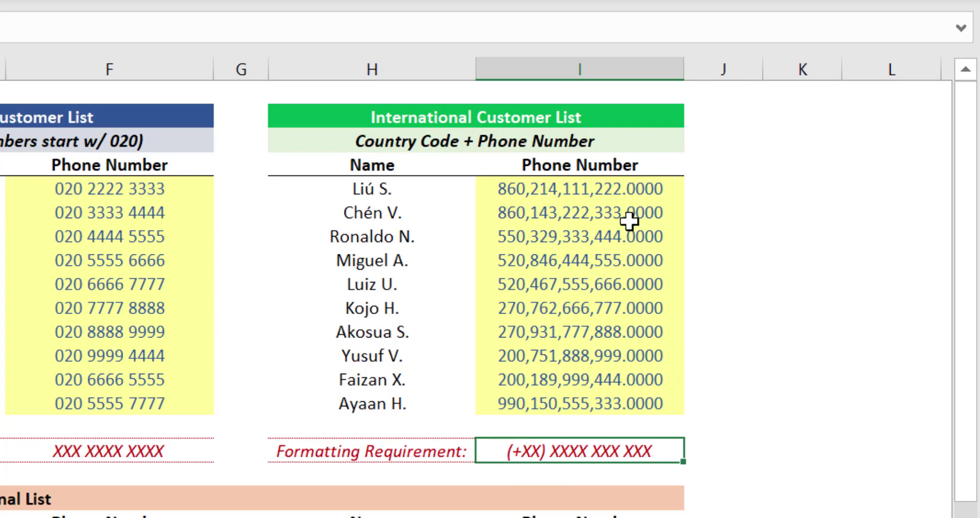
{"action": "left_click", "coordinate": [606, 192]}
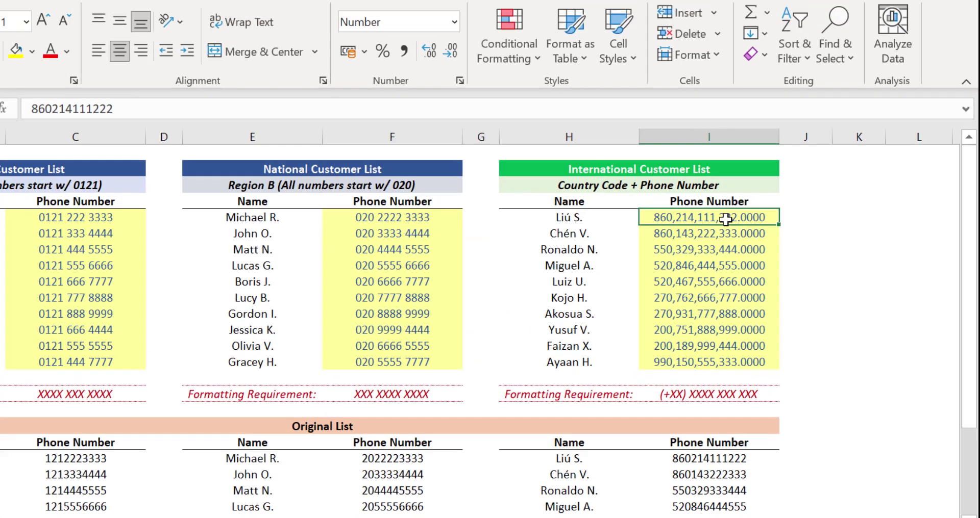
{"action": "key", "text": "ctrl+1"}
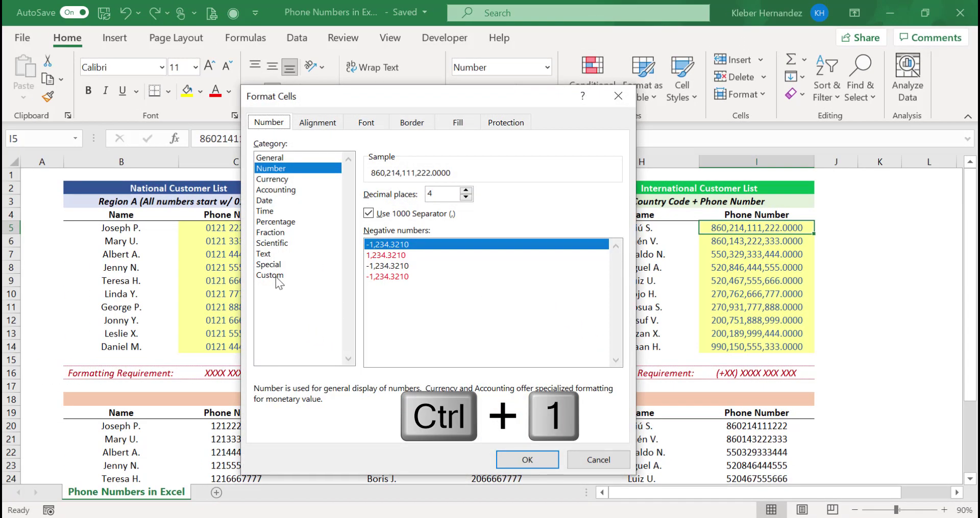
{"action": "left_click", "coordinate": [272, 275]}
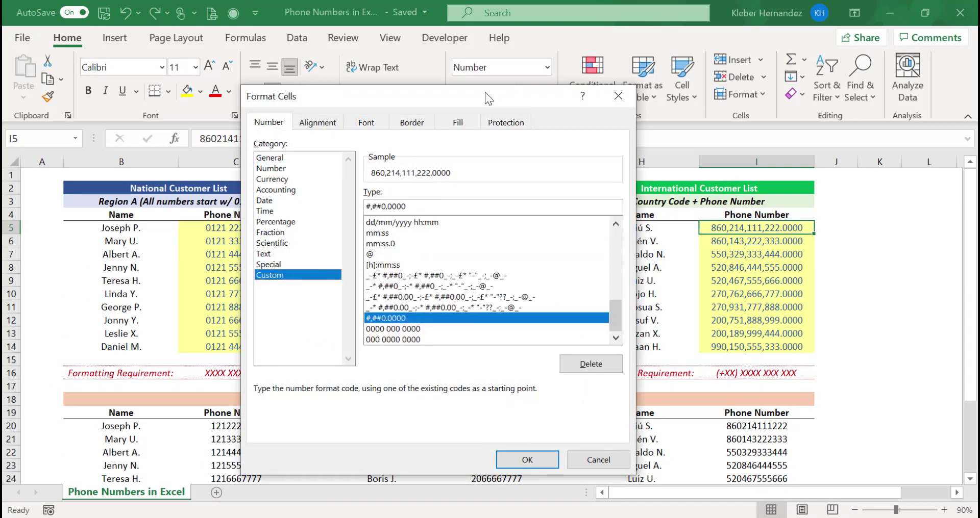
{"action": "left_click_drag", "start_coordinate": [487, 92], "coordinate": [427, 105]}
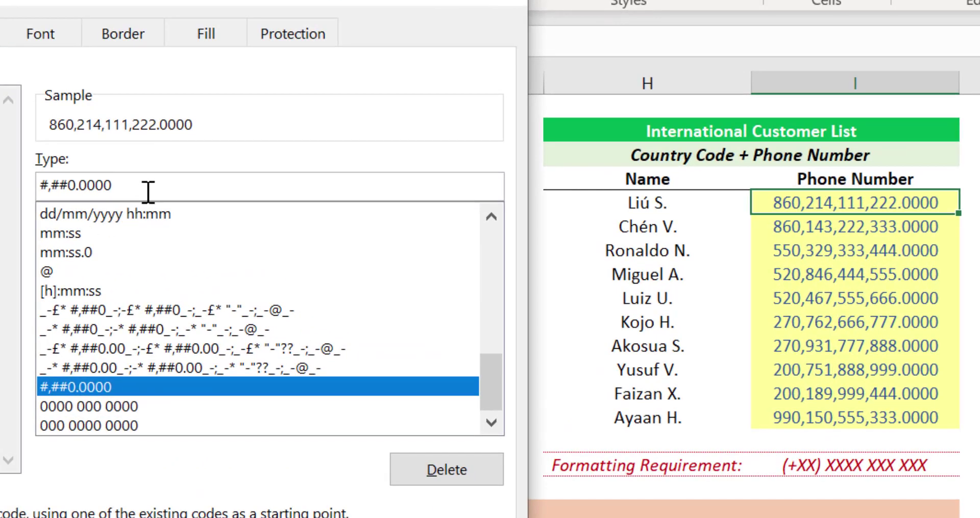
{"action": "left_click_drag", "start_coordinate": [148, 193], "coordinate": [39, 187]}
{"action": "type", "text": "("}
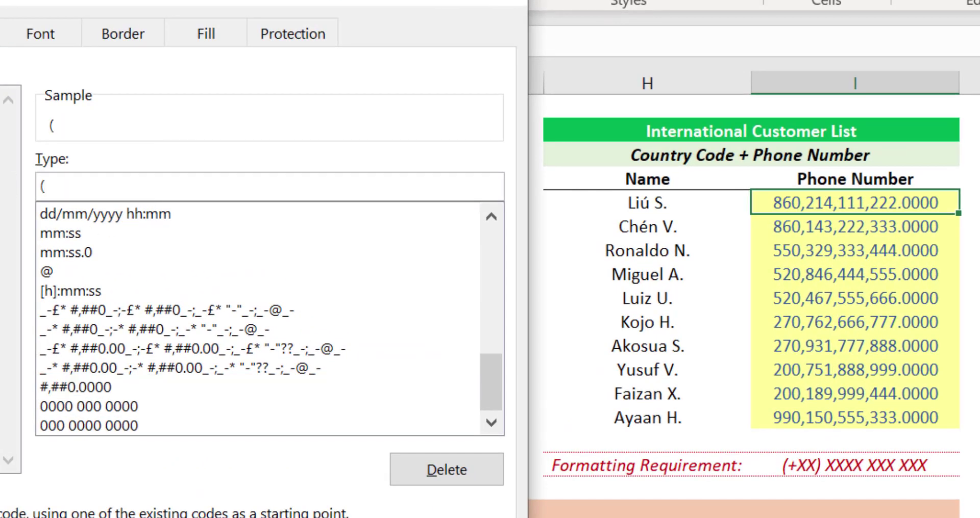
{"action": "type", "text": "+00) 0000 000 000"}
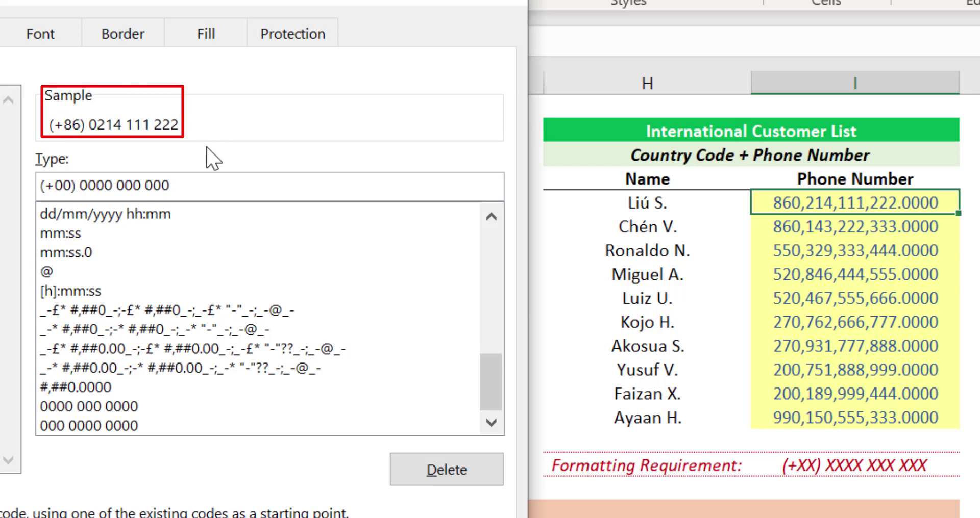
{"action": "key", "text": "Return"}
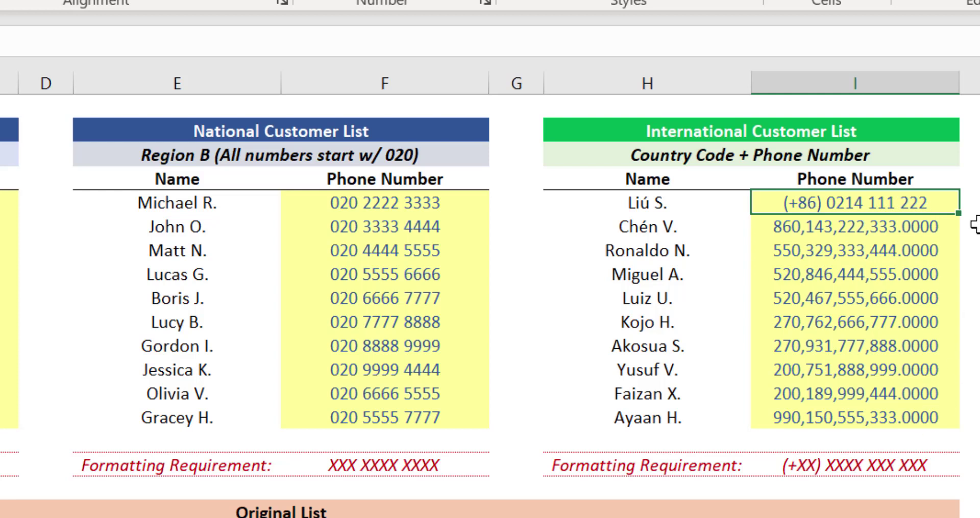
- Paste the format from I5 onto the remaining international numbers I6:I14
{"action": "key", "text": "ctrl+c"}
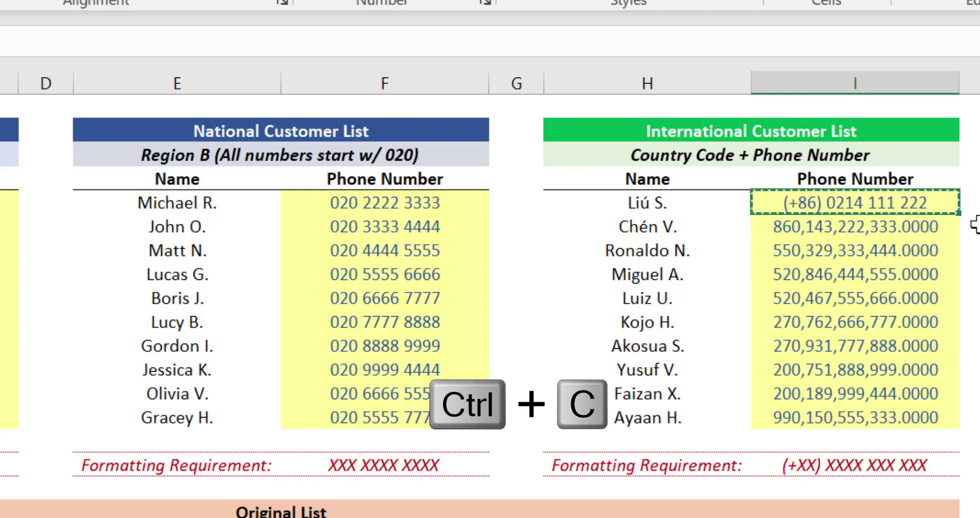
{"action": "key", "text": "Down"}
{"action": "key", "text": "ctrl+shift+Down"}
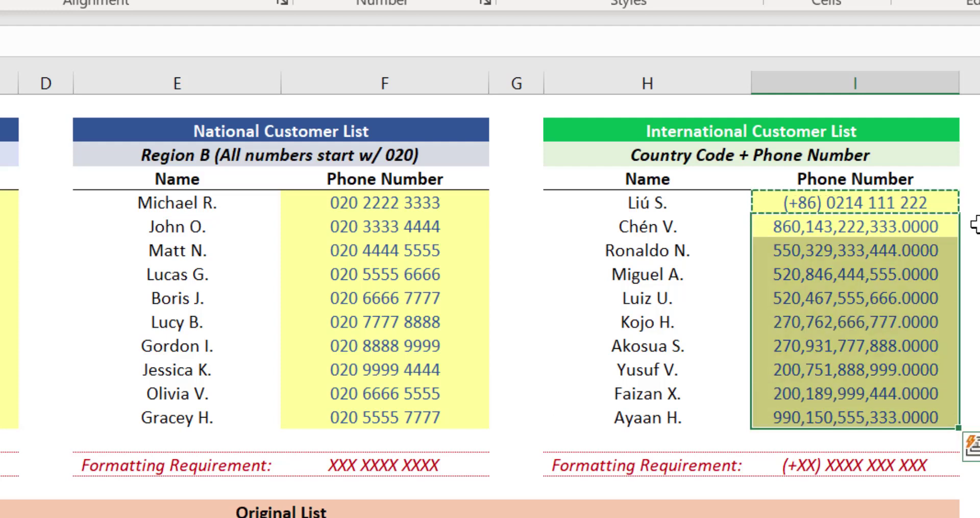
{"action": "key", "text": "ctrl+alt+v"}
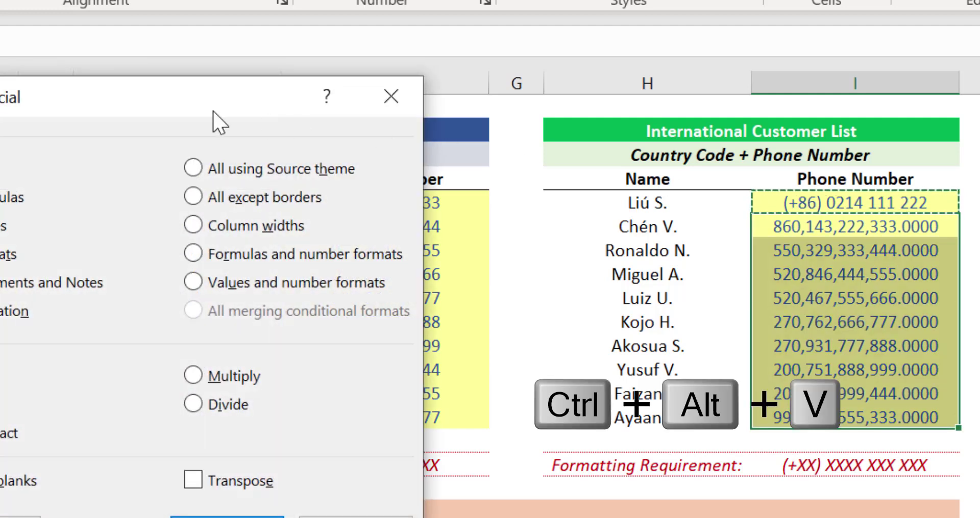
{"action": "left_click_drag", "start_coordinate": [134, 102], "coordinate": [250, 78]}
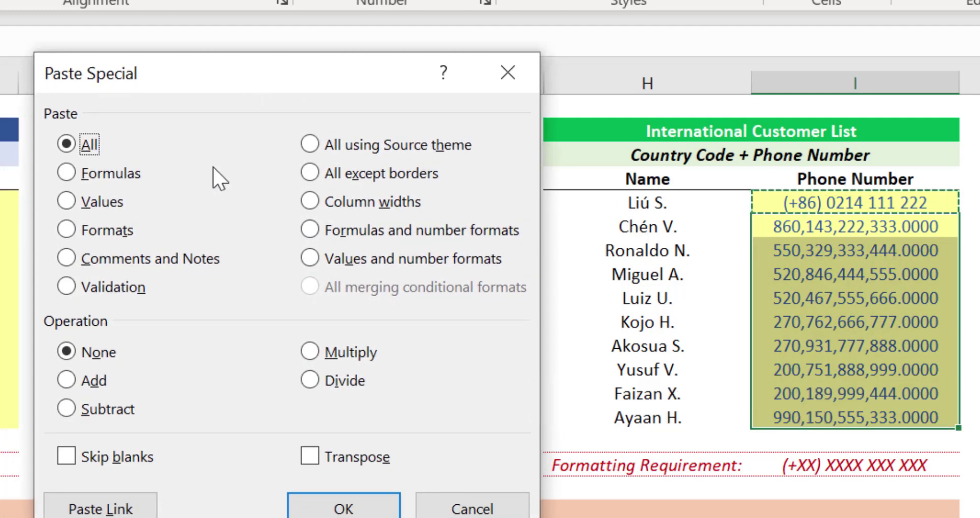
{"action": "left_click", "coordinate": [66, 232]}
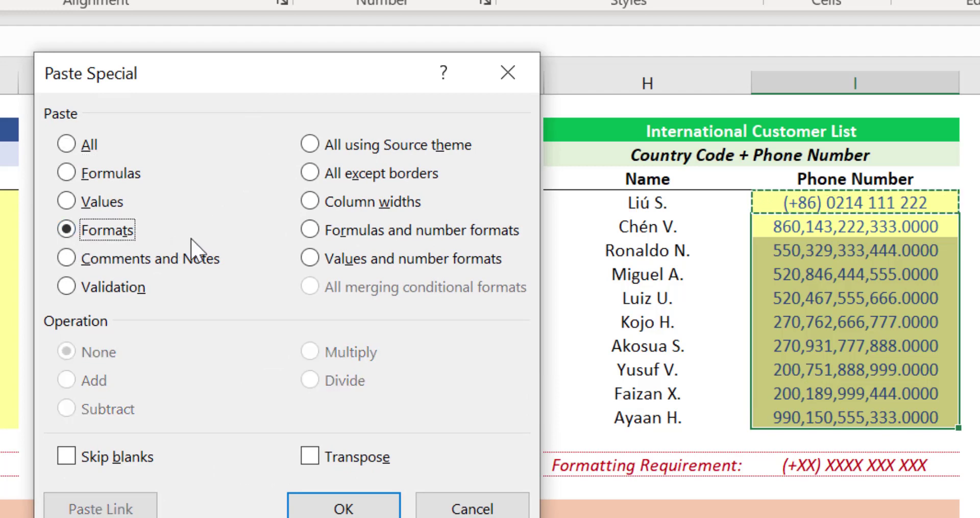
{"action": "key", "text": "Return"}
{"action": "key", "text": "Right"}
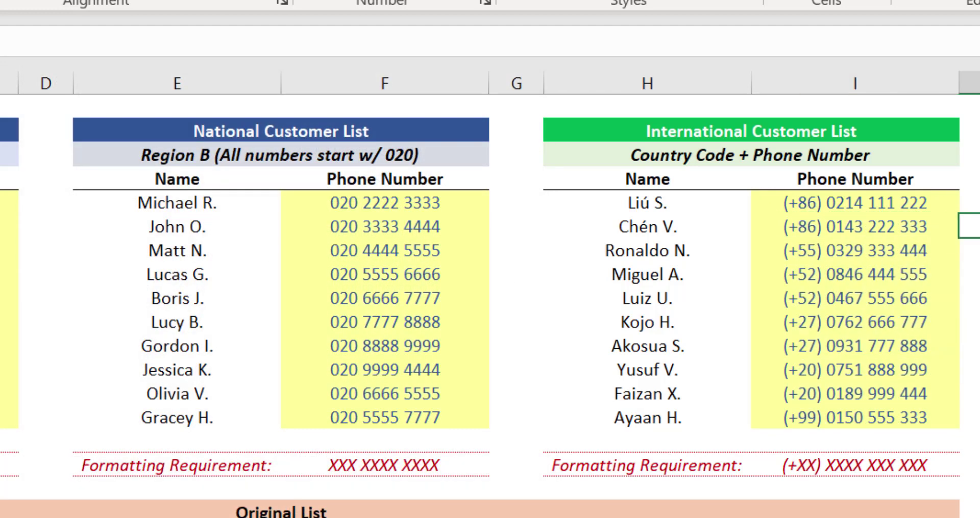